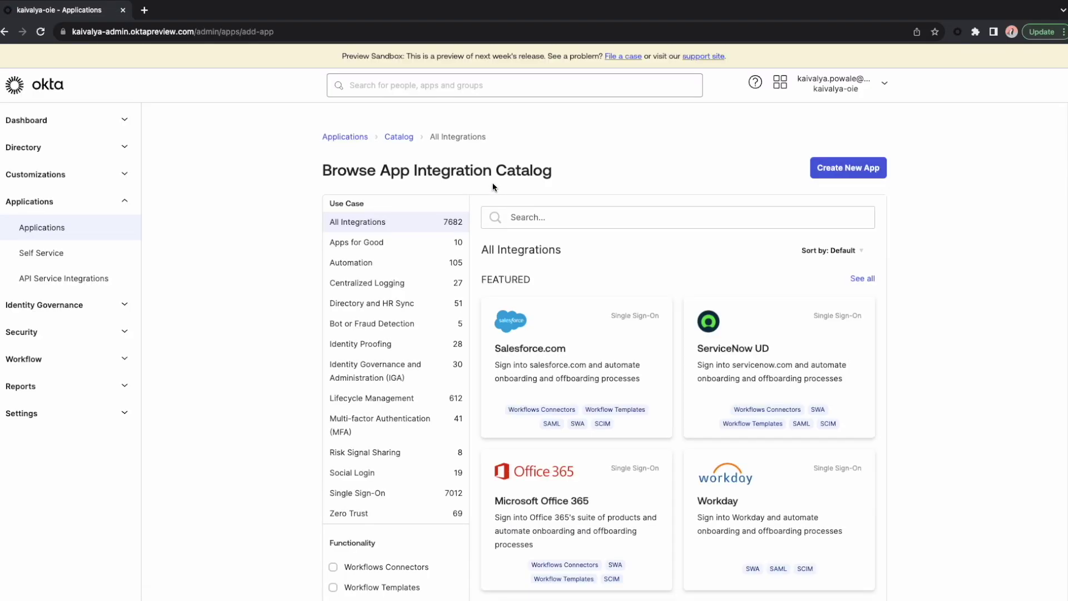
Add the Microsoft Office 365 integration as 'Microsoft Office 365 for Media X Media' and set its Governance Engine to Enabled
{"action": "left_click", "coordinate": [567, 499]}
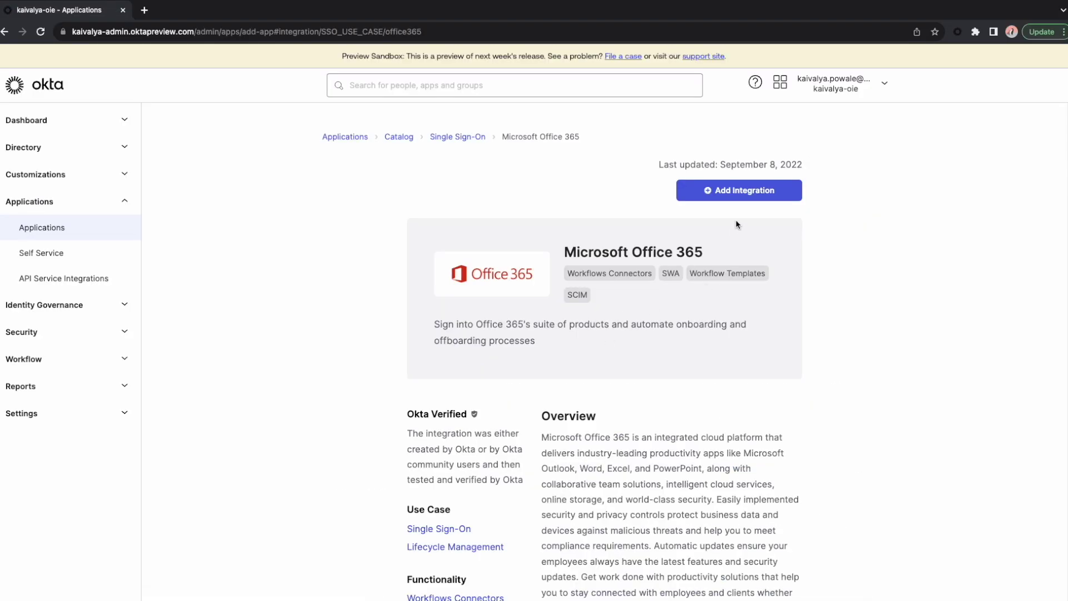
{"action": "left_click", "coordinate": [730, 190]}
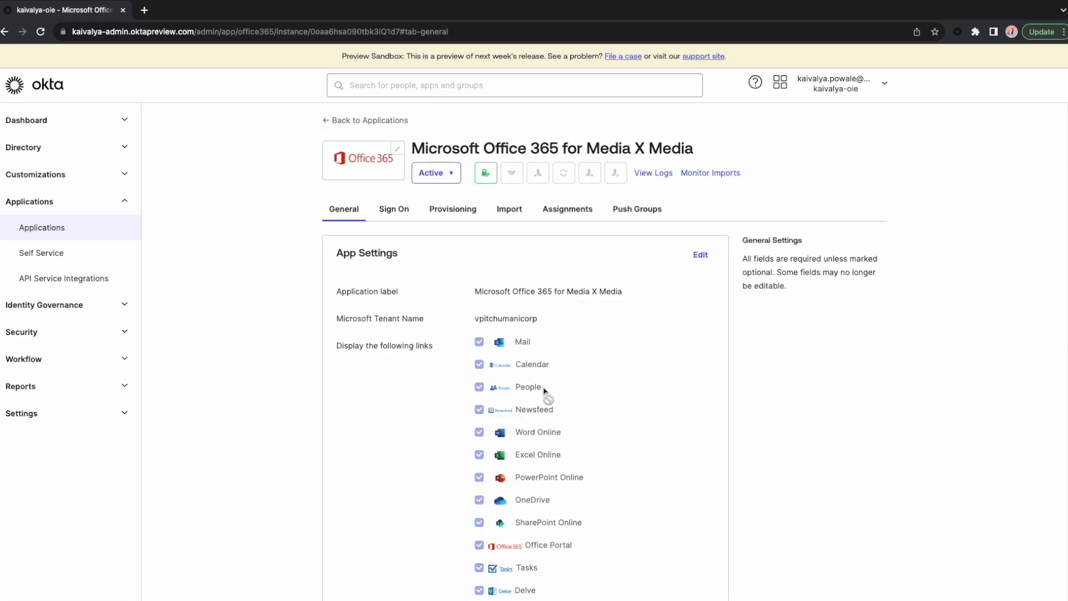
{"action": "scroll", "coordinate": [544, 393], "scroll_direction": "down", "scroll_amount": 12}
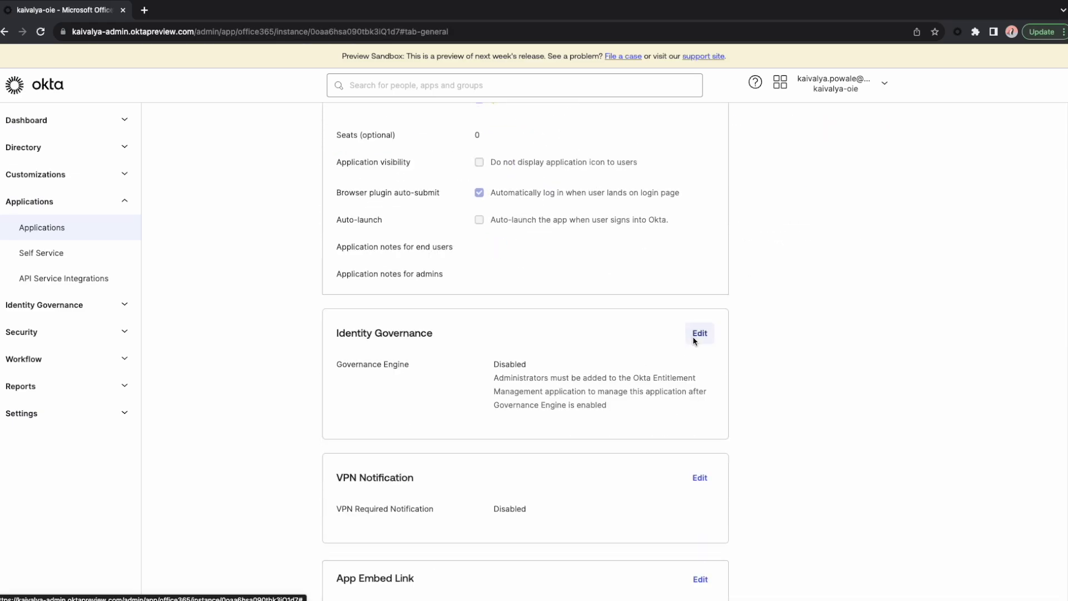
{"action": "left_click", "coordinate": [698, 332]}
{"action": "left_click", "coordinate": [551, 370]}
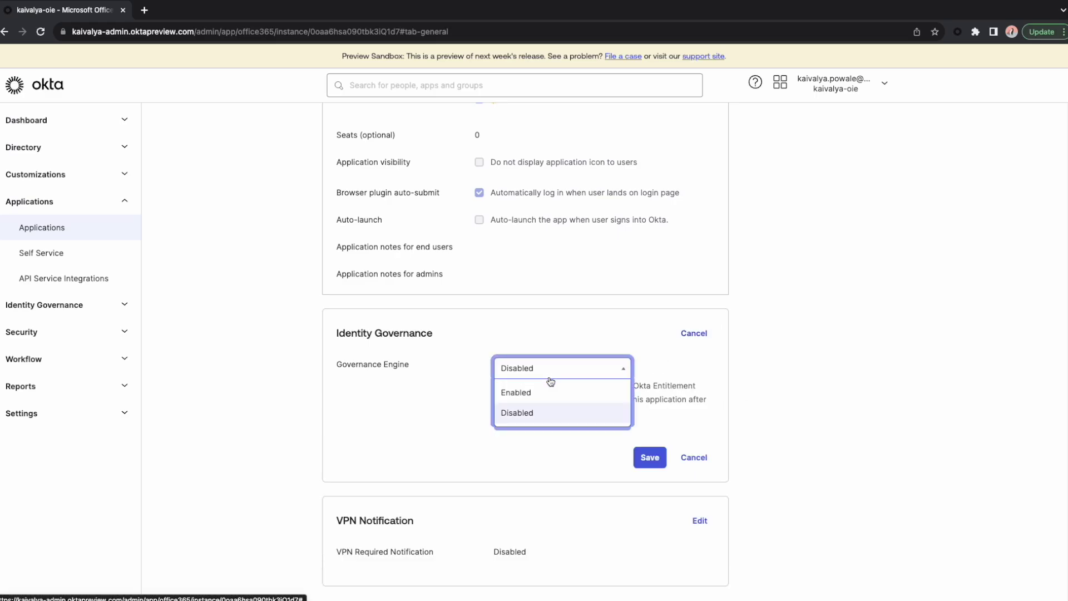
{"action": "left_click", "coordinate": [545, 392]}
{"action": "left_click", "coordinate": [649, 457]}
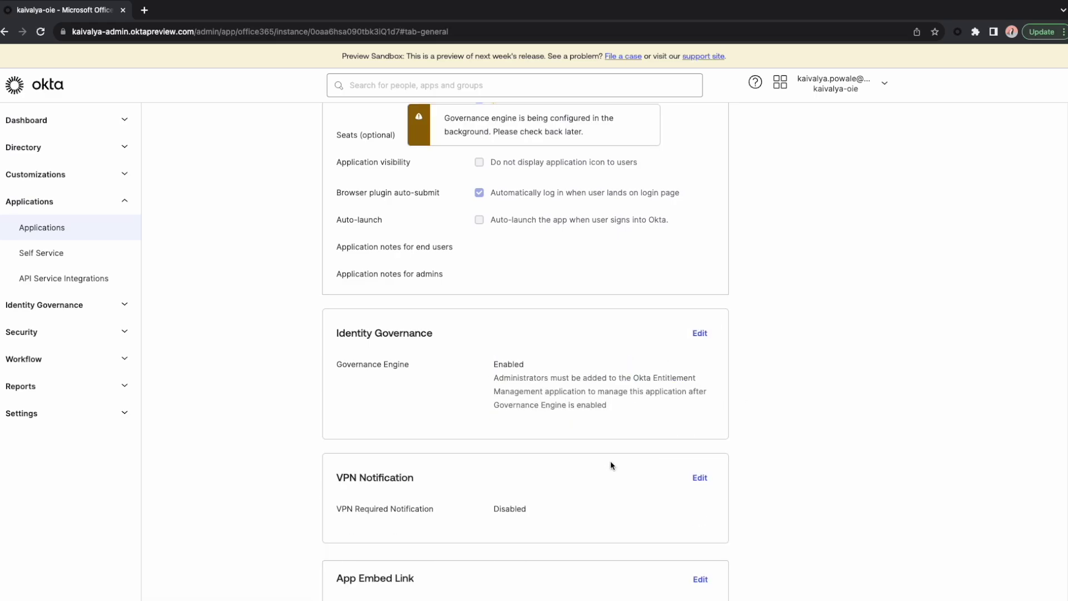
{"action": "scroll", "coordinate": [704, 361], "scroll_direction": "up", "scroll_amount": 10}
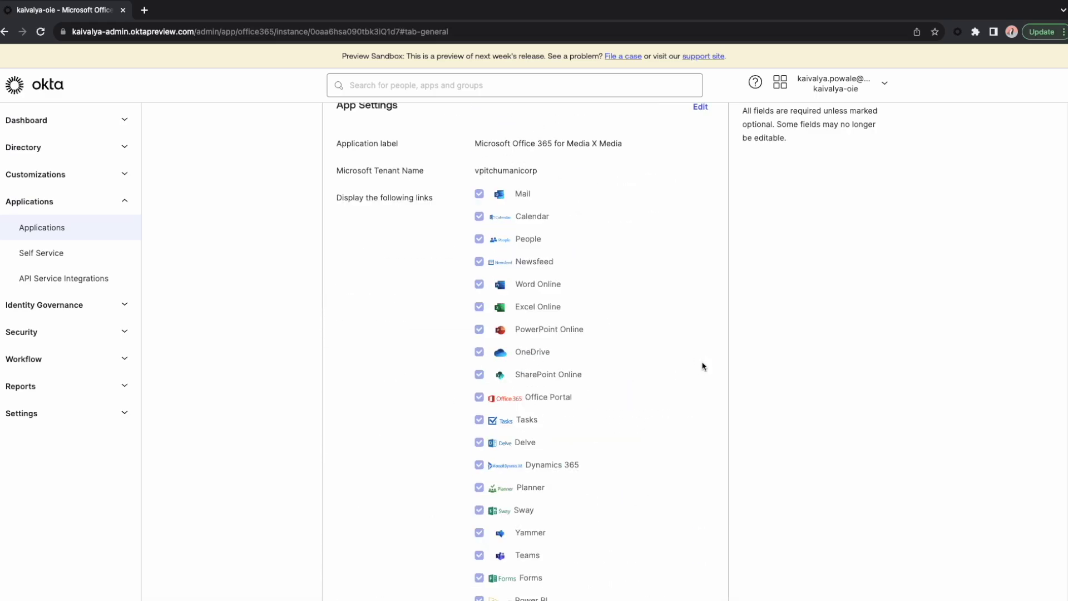
{"action": "scroll", "coordinate": [702, 366], "scroll_direction": "up", "scroll_amount": 3}
{"action": "left_click", "coordinate": [46, 34]}
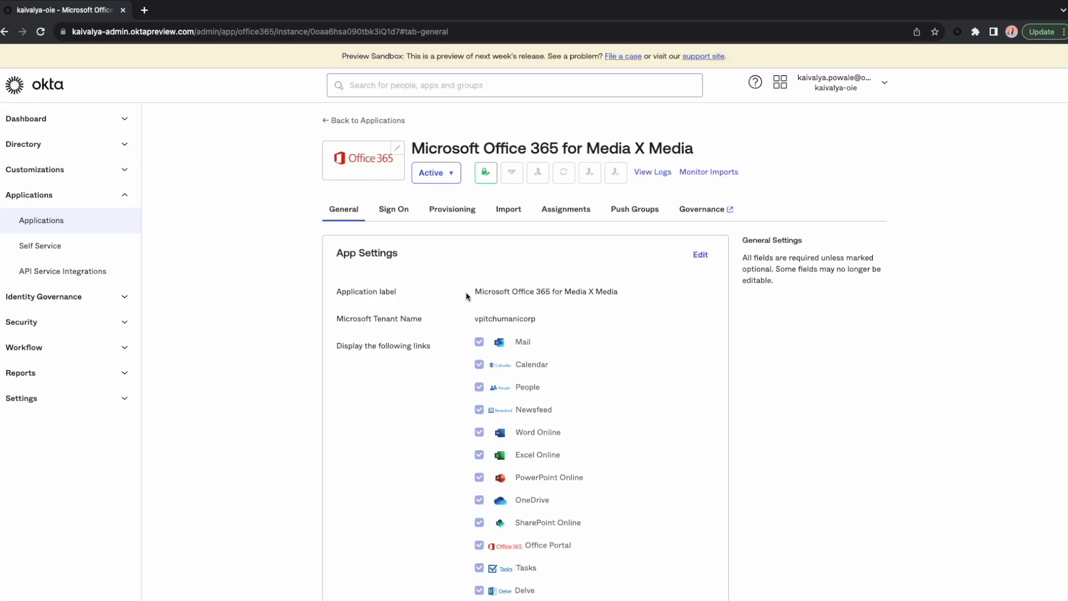
Look through the app's governance entitlements, bundles and policy pages, then return to its settings
{"action": "left_click", "coordinate": [697, 210]}
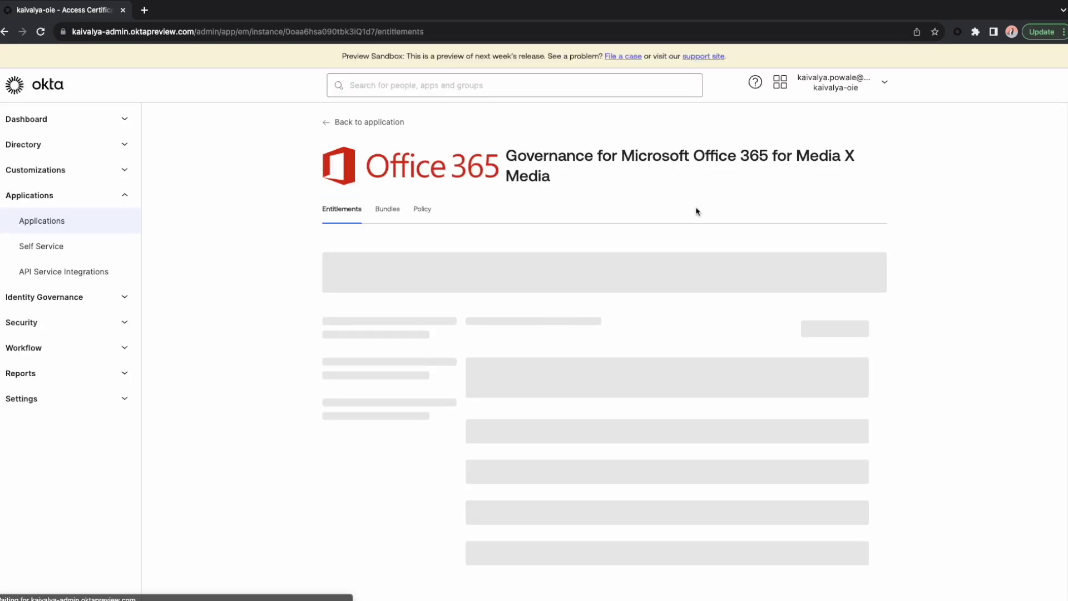
{"action": "left_click", "coordinate": [391, 209]}
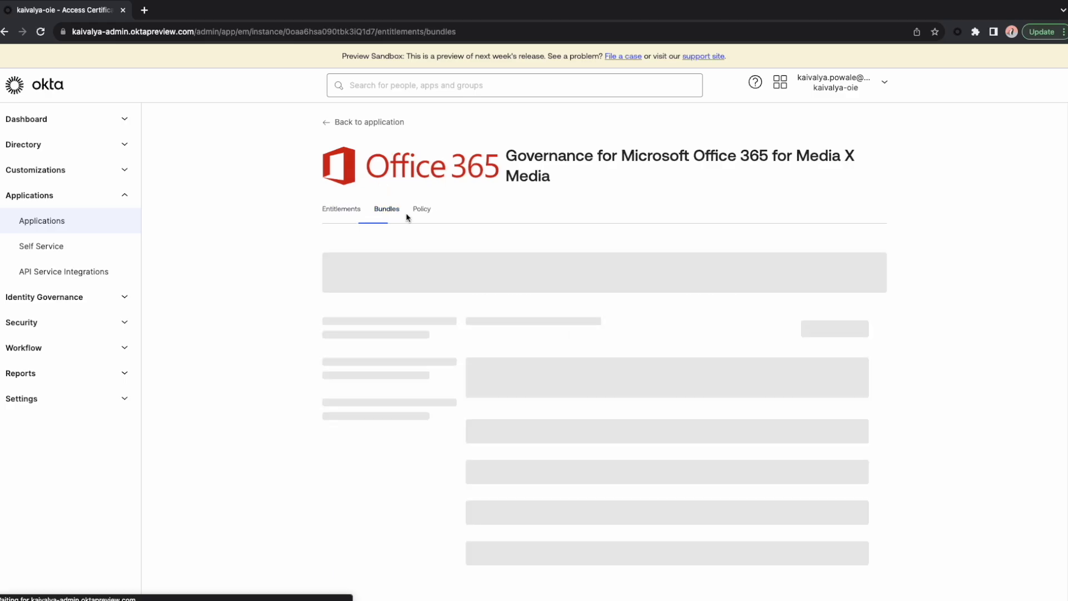
{"action": "left_click", "coordinate": [426, 209]}
{"action": "left_click", "coordinate": [346, 209]}
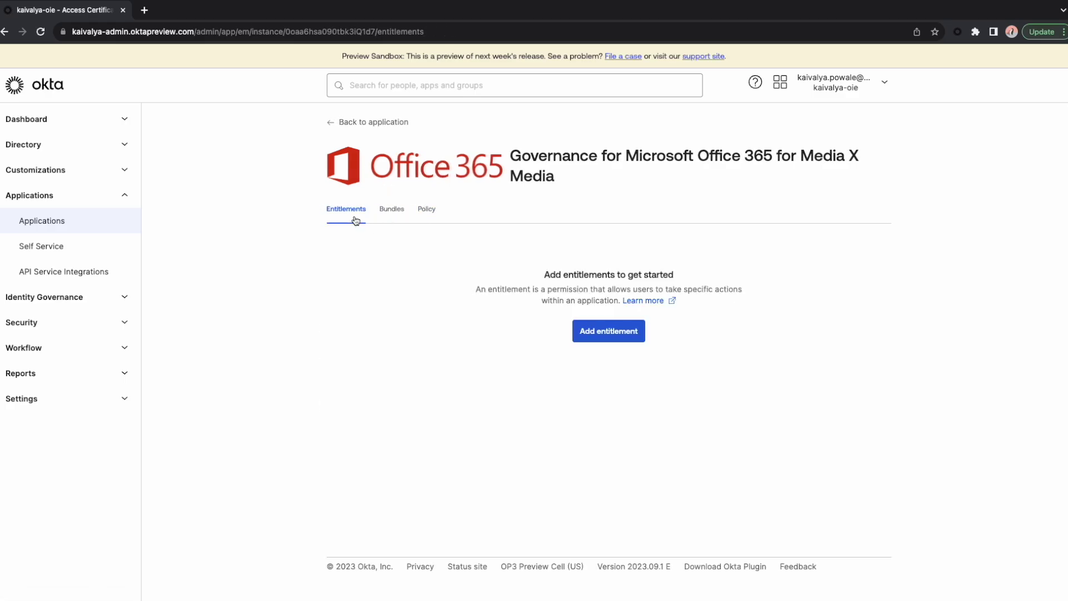
{"action": "left_click", "coordinate": [348, 124]}
Enable provisioning API integration and enter the admin username and password
{"action": "left_click", "coordinate": [455, 211]}
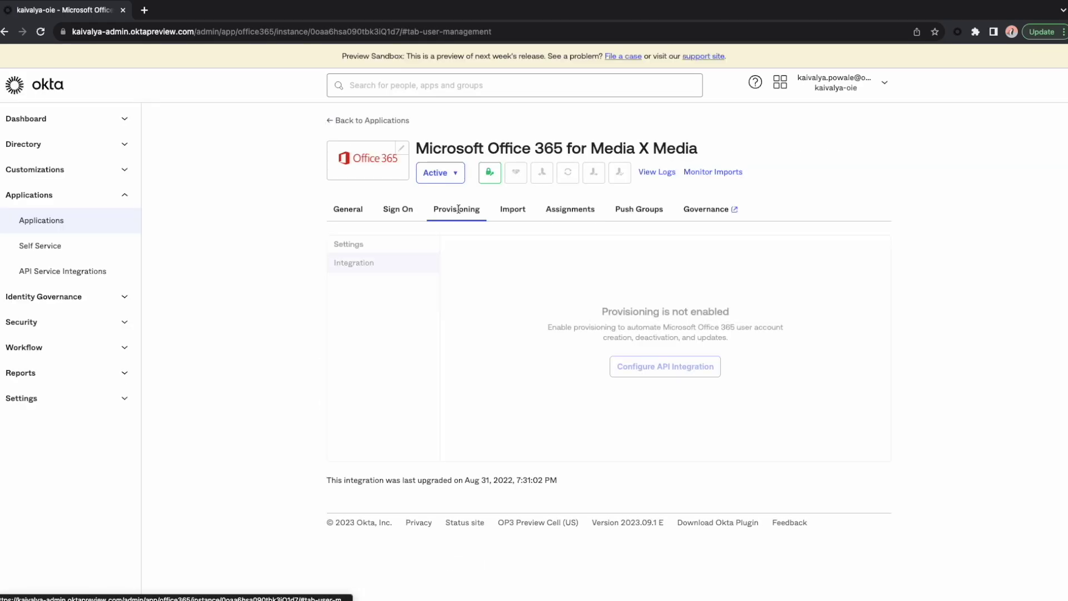
{"action": "left_click", "coordinate": [645, 366]}
{"action": "left_click", "coordinate": [511, 305]}
{"action": "left_click", "coordinate": [640, 435]}
{"action": "type", "text": "admin"}
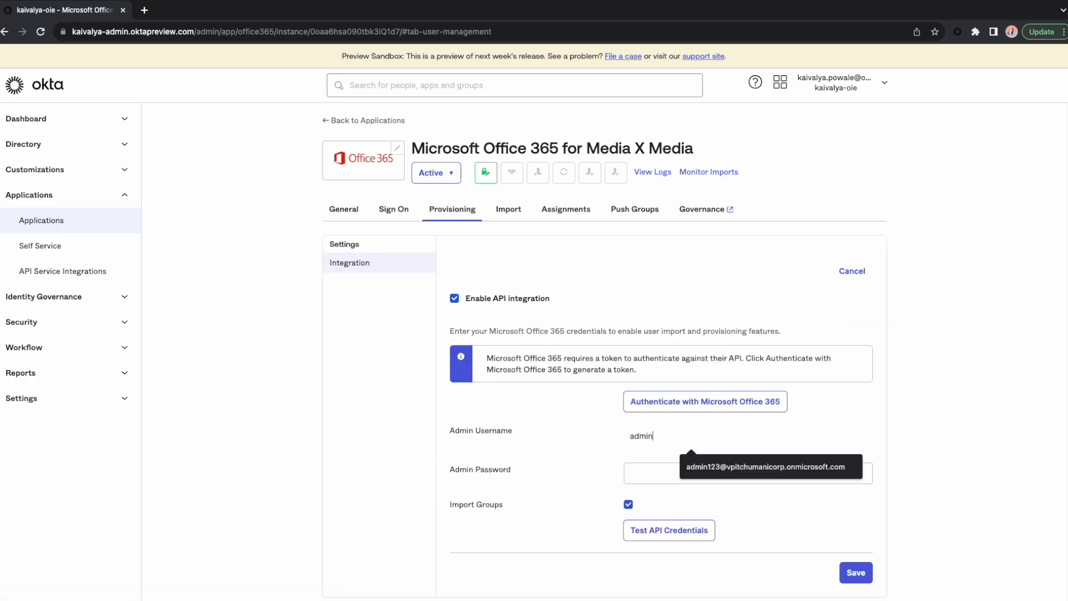
{"action": "left_click", "coordinate": [698, 467]}
{"action": "left_click", "coordinate": [699, 473]}
{"action": "type", "text": "p"}
{"action": "type", "text": "•••••"}
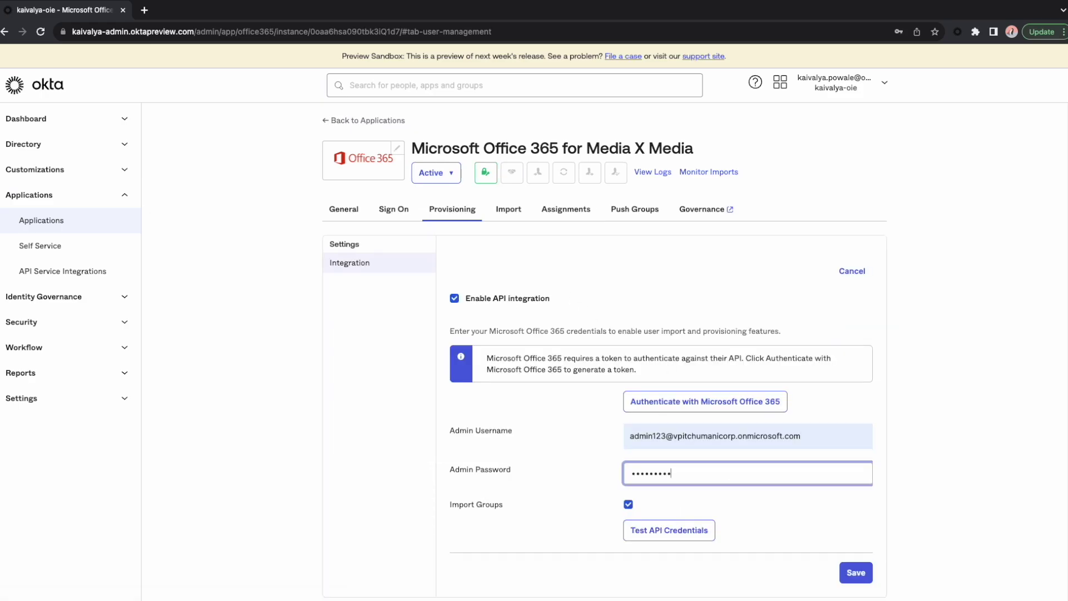
Authenticate with Microsoft Office 365 using the admin account and grant the requested permissions
{"action": "left_click", "coordinate": [704, 401]}
{"action": "left_click", "coordinate": [466, 352]}
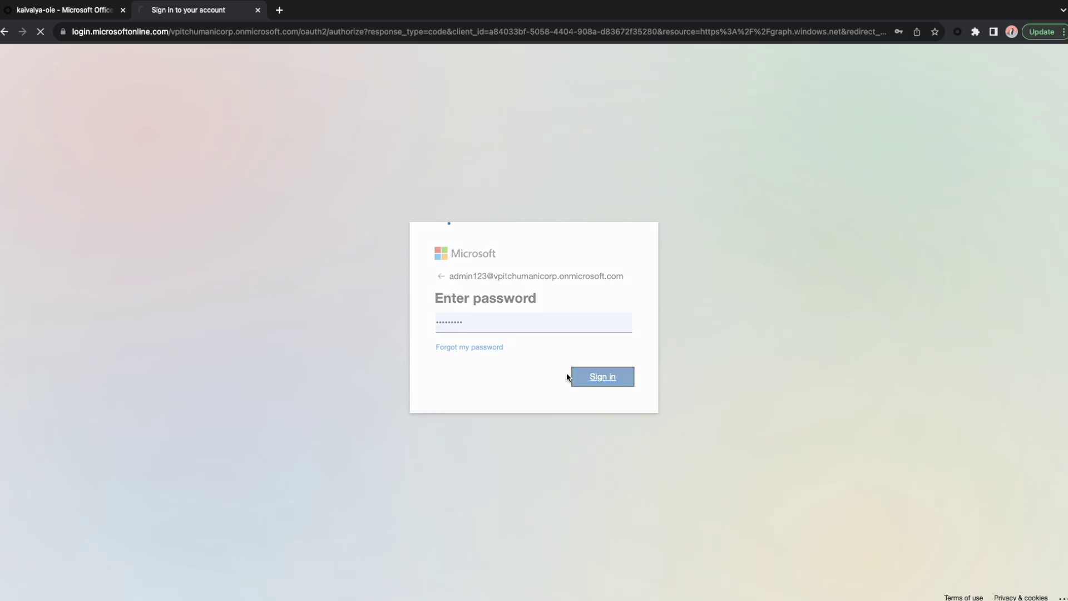
{"action": "left_click", "coordinate": [575, 376]}
{"action": "left_click", "coordinate": [624, 517]}
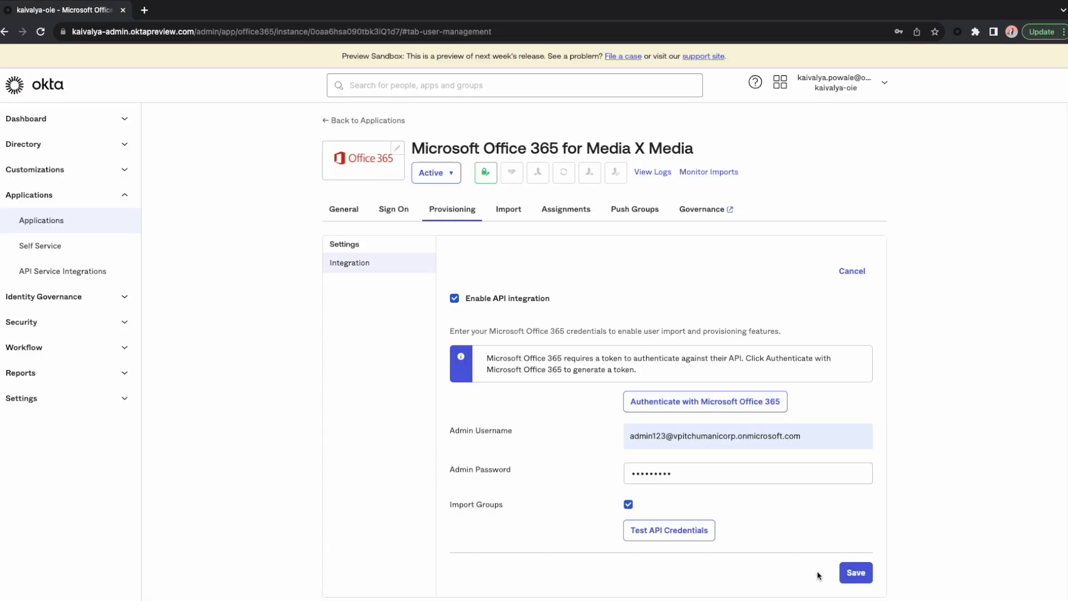
Review the imported Office 365 entitlements: 44 Licenses values and 102 Roles values
{"action": "left_click", "coordinate": [702, 214]}
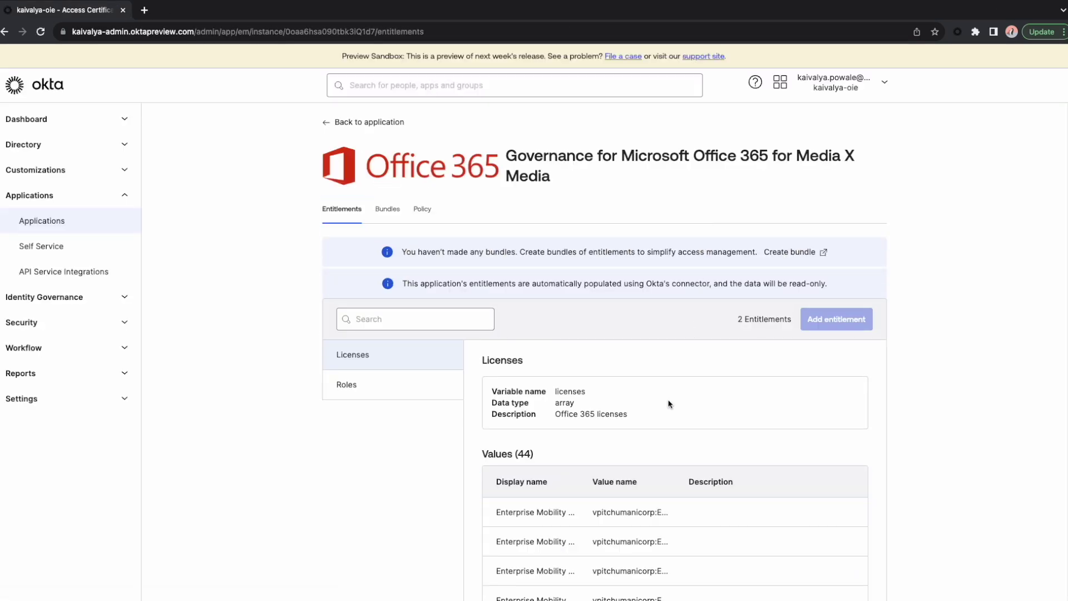
{"action": "scroll", "coordinate": [645, 382], "scroll_direction": "down", "scroll_amount": 7}
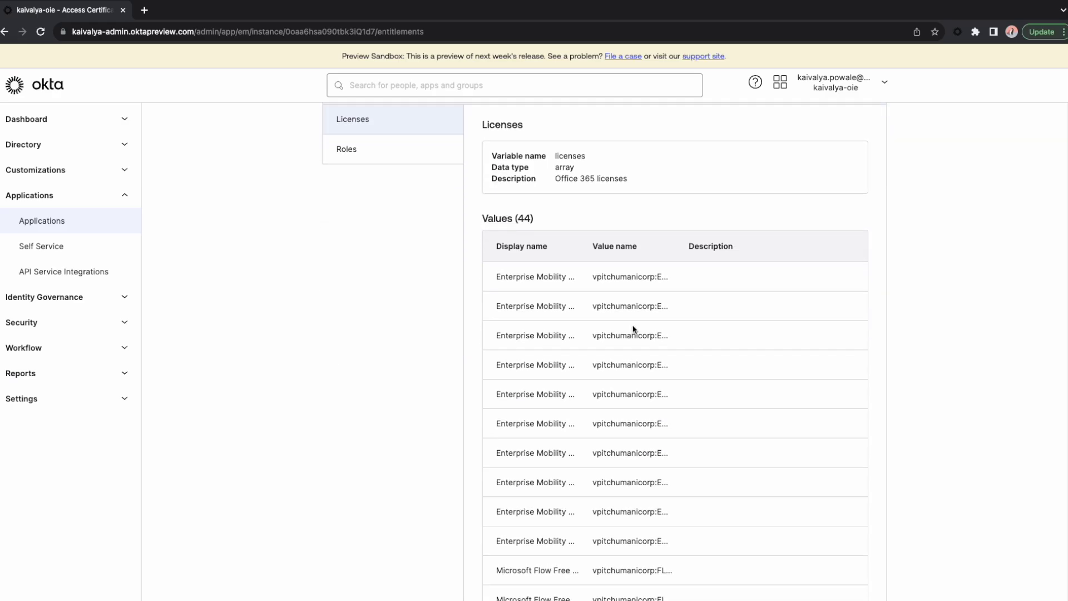
{"action": "scroll", "coordinate": [370, 345], "scroll_direction": "up", "scroll_amount": 6}
{"action": "scroll", "coordinate": [460, 365], "scroll_direction": "down", "scroll_amount": 3}
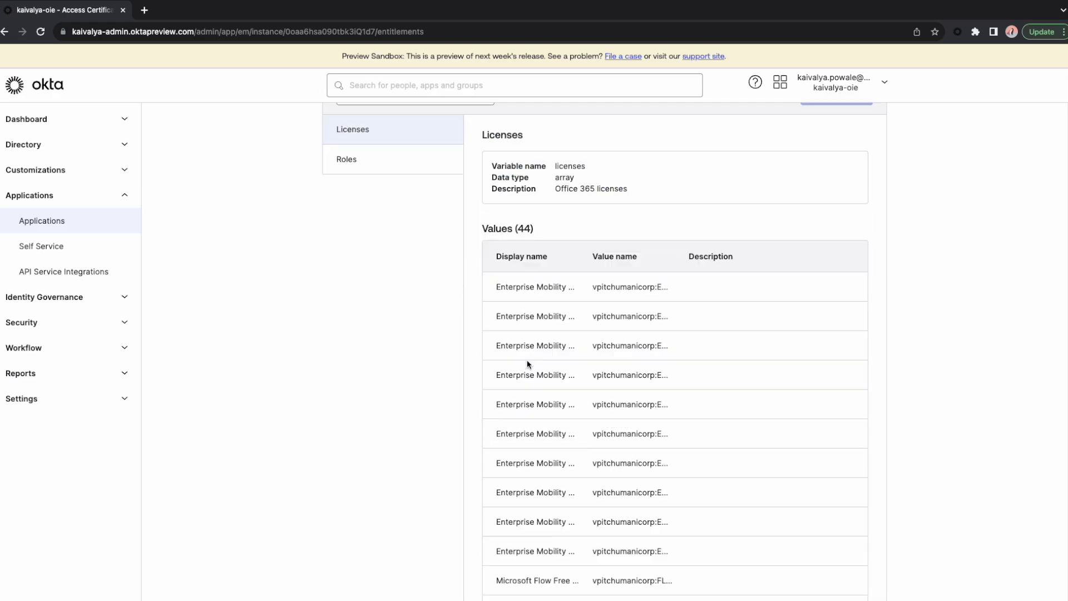
{"action": "scroll", "coordinate": [445, 360], "scroll_direction": "up", "scroll_amount": 4}
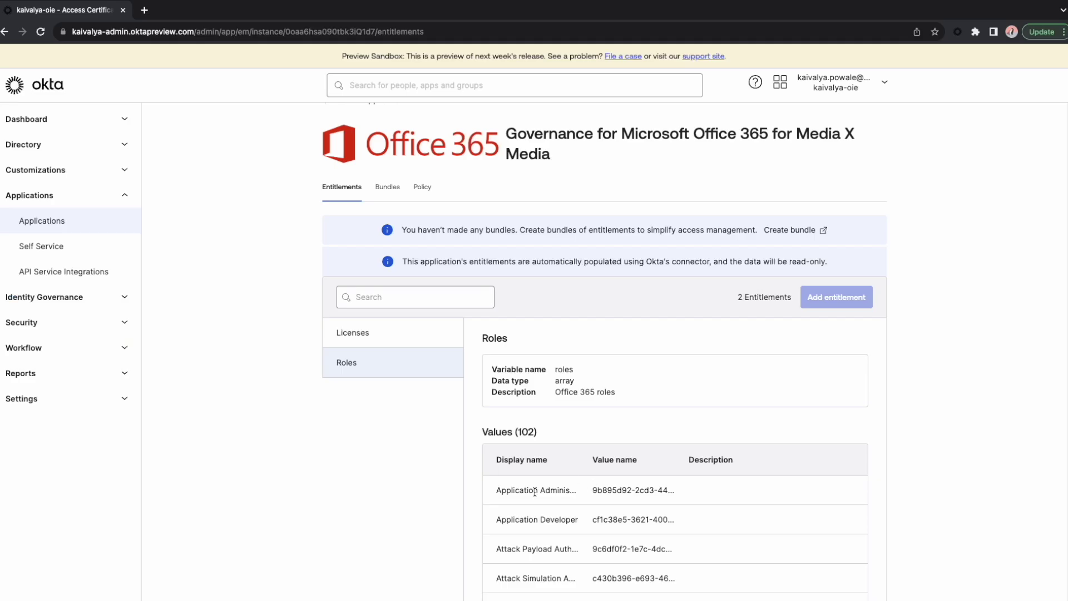
{"action": "scroll", "coordinate": [537, 409], "scroll_direction": "down", "scroll_amount": 5}
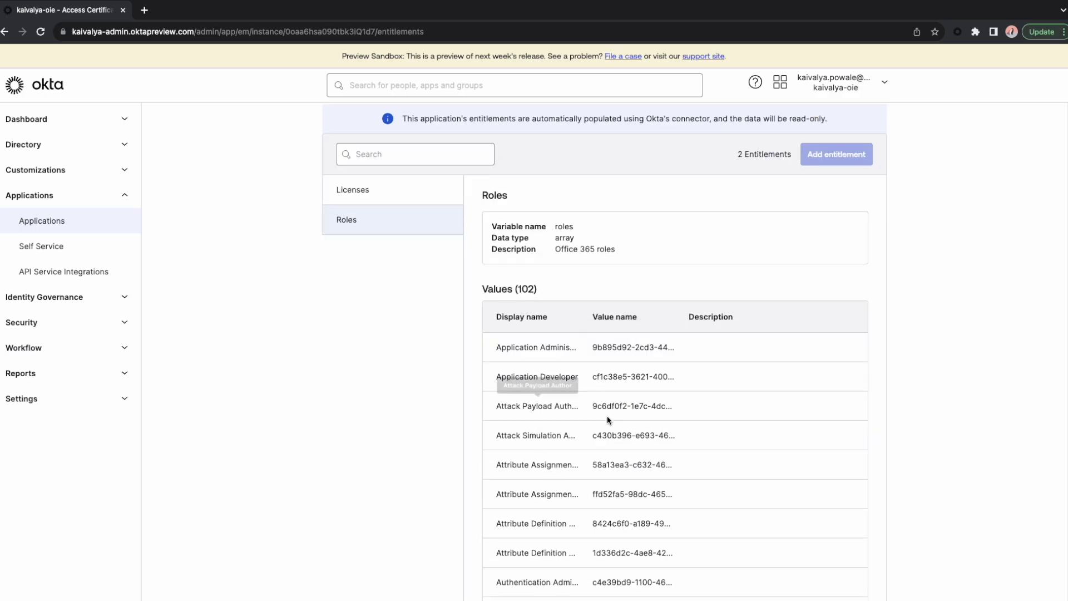
{"action": "scroll", "coordinate": [608, 410], "scroll_direction": "up", "scroll_amount": 3}
Start a new entitlement bundle, Birthright Bundle for Corporate Employees, with a description beginning 'All employees that are ass'
{"action": "left_click", "coordinate": [388, 221]}
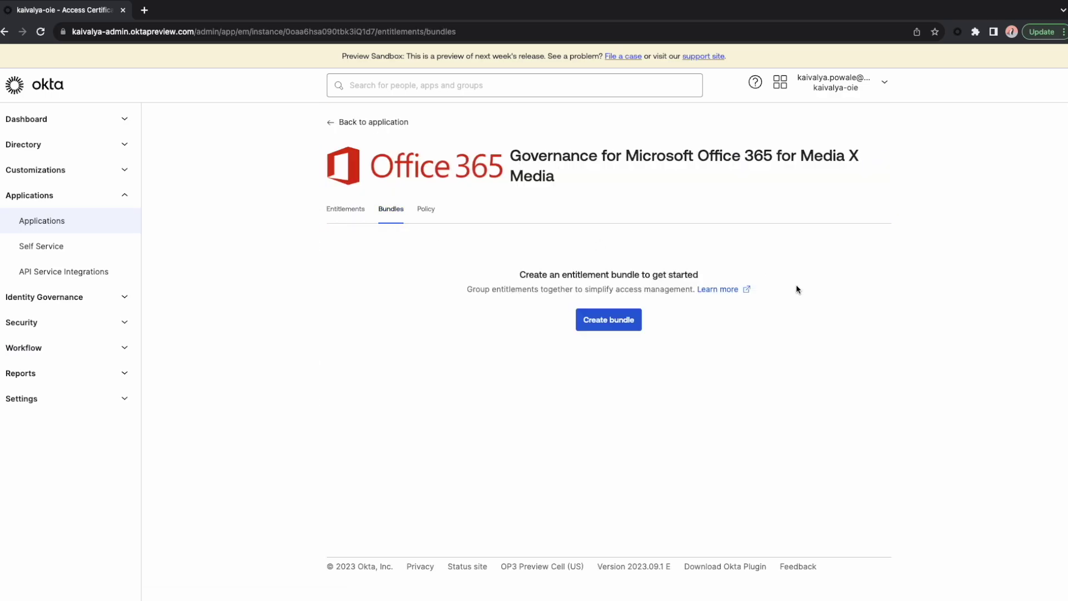
{"action": "left_click", "coordinate": [608, 318]}
{"action": "left_click", "coordinate": [237, 209]}
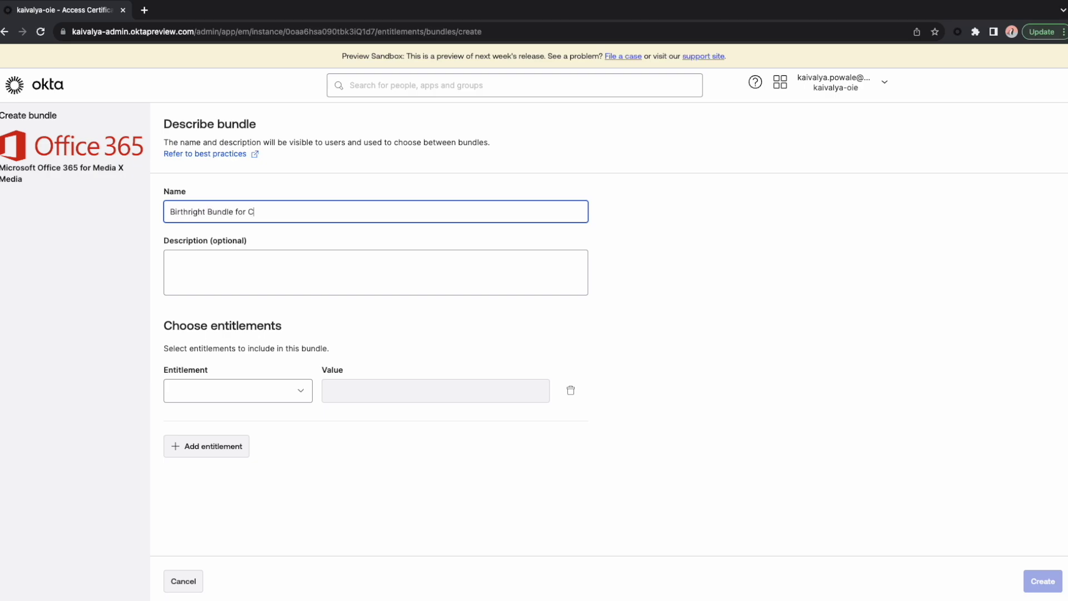
{"action": "left_click", "coordinate": [269, 264]}
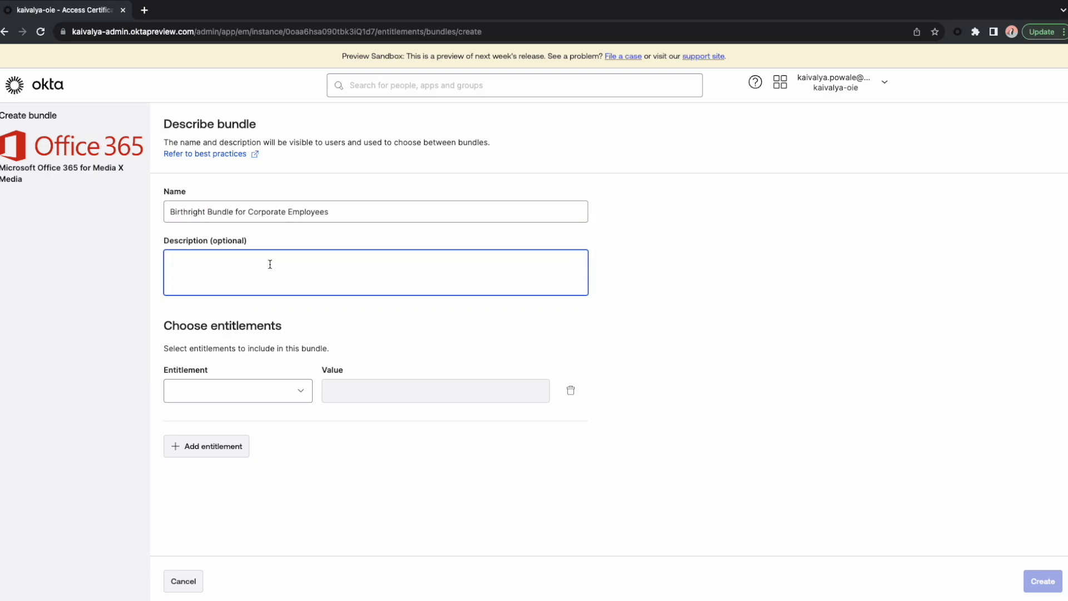
{"action": "type", "text": "All employees that are assigned desks within corprate HQ"}
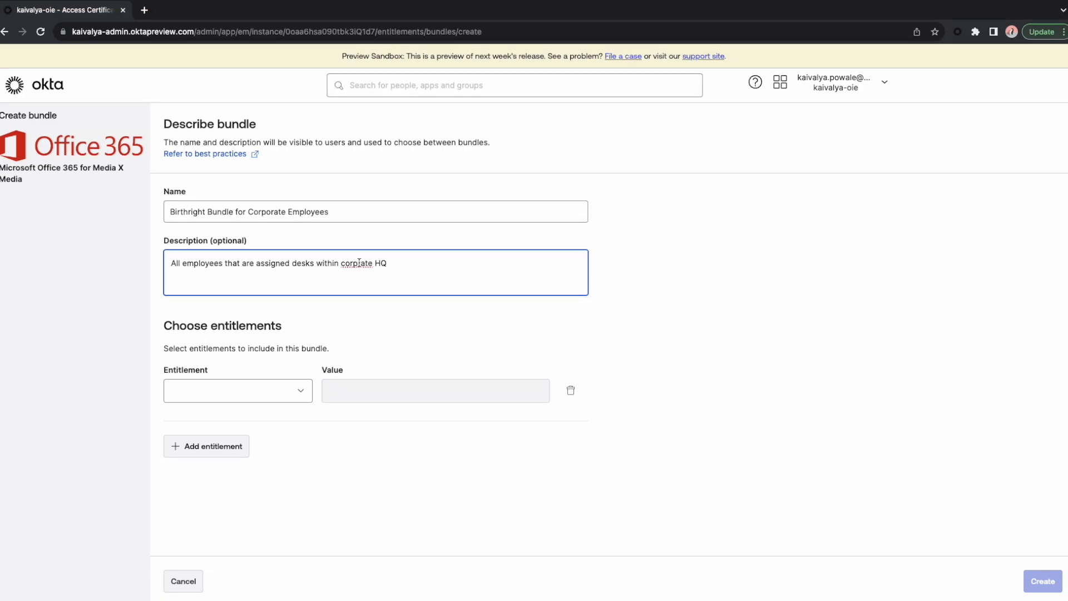
Add all the Microsoft Flow Free licences to the bundle
{"action": "left_click", "coordinate": [214, 400]}
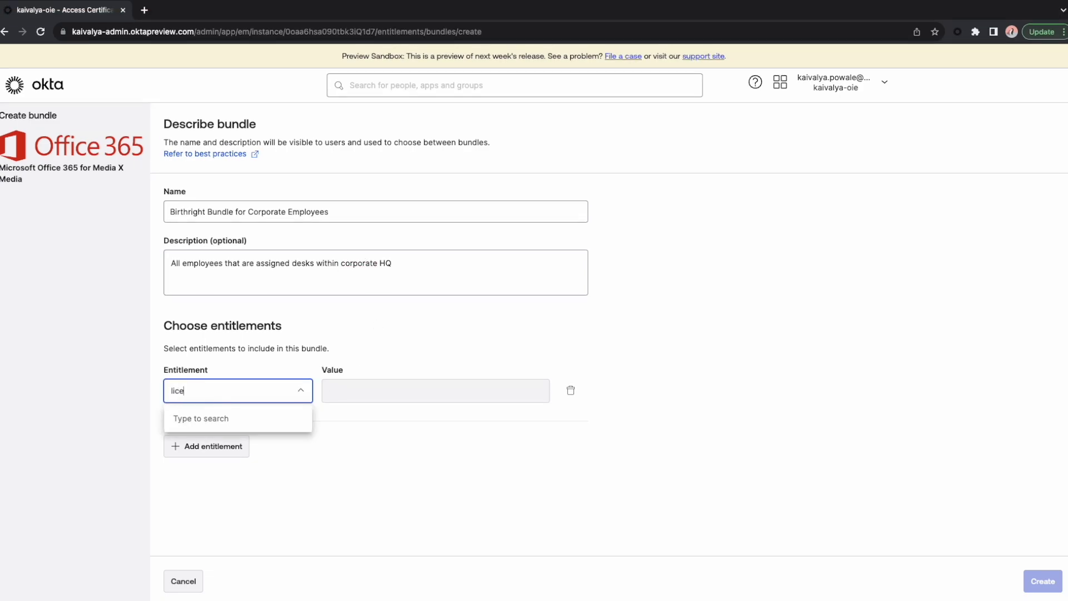
{"action": "left_click", "coordinate": [232, 417]}
{"action": "left_click", "coordinate": [439, 276]}
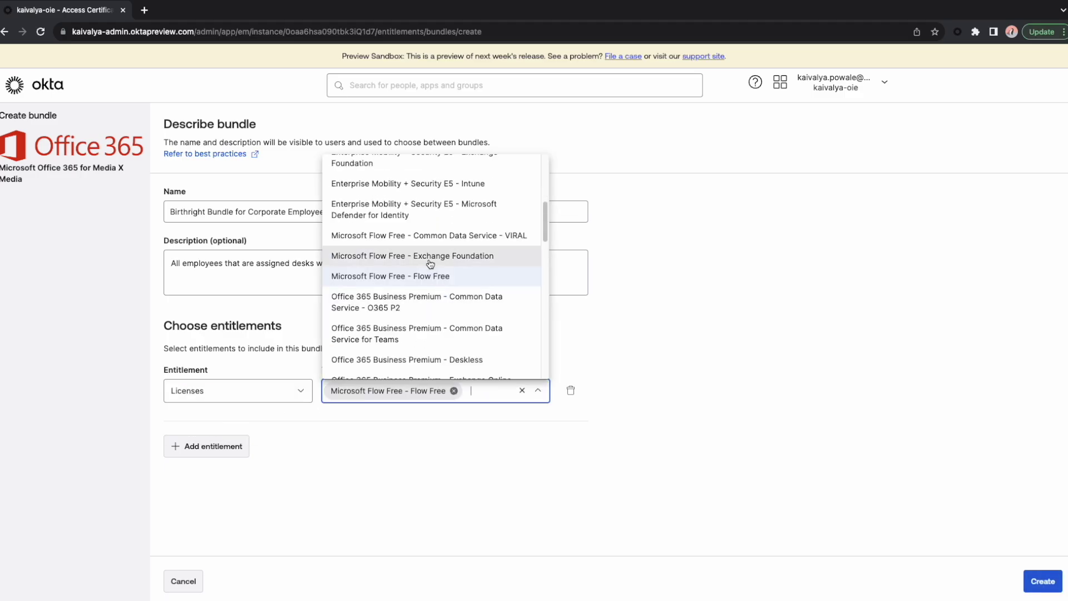
{"action": "left_click", "coordinate": [430, 263]}
Add the Application Developer role entitlement and create the bundle
{"action": "left_click", "coordinate": [431, 272]}
{"action": "left_click", "coordinate": [222, 506]}
{"action": "left_click", "coordinate": [222, 528]}
{"action": "type", "text": "role"}
{"action": "key", "text": "Return"}
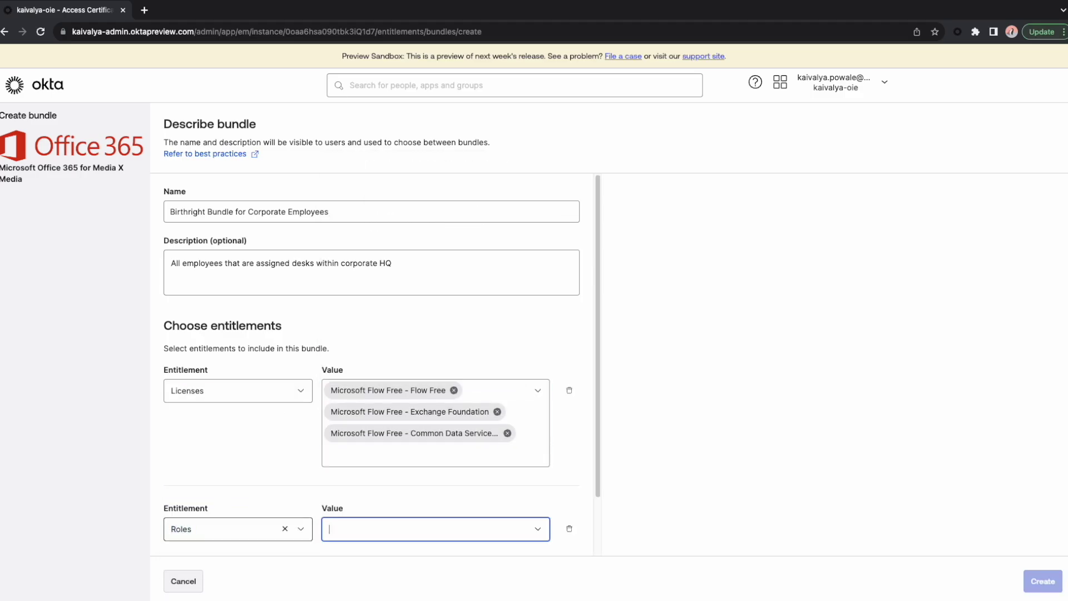
{"action": "type", "text": "appl"}
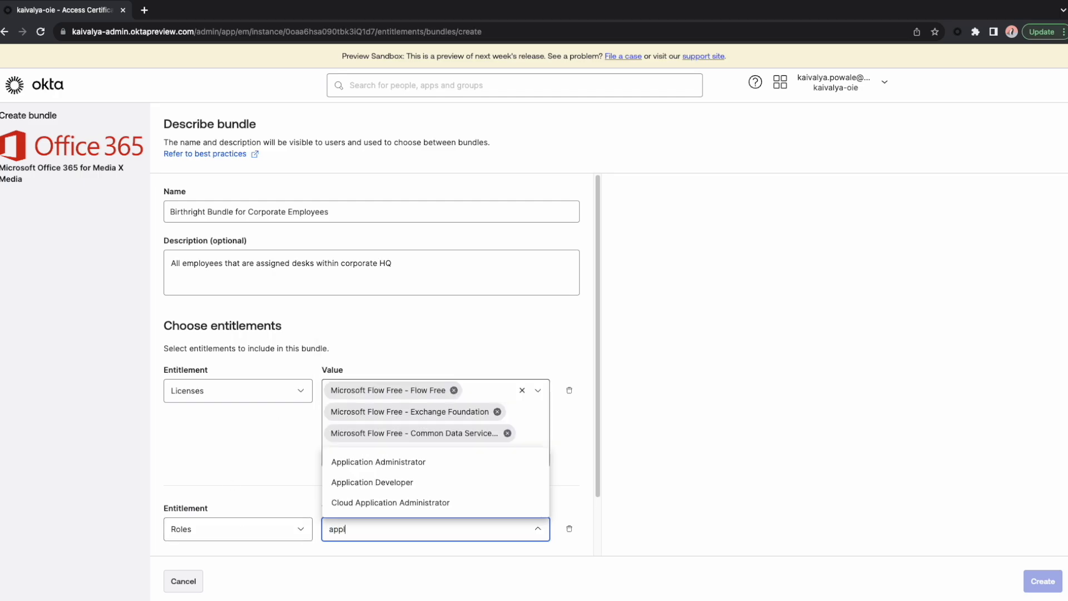
{"action": "left_click", "coordinate": [451, 482]}
{"action": "left_click", "coordinate": [1042, 581]}
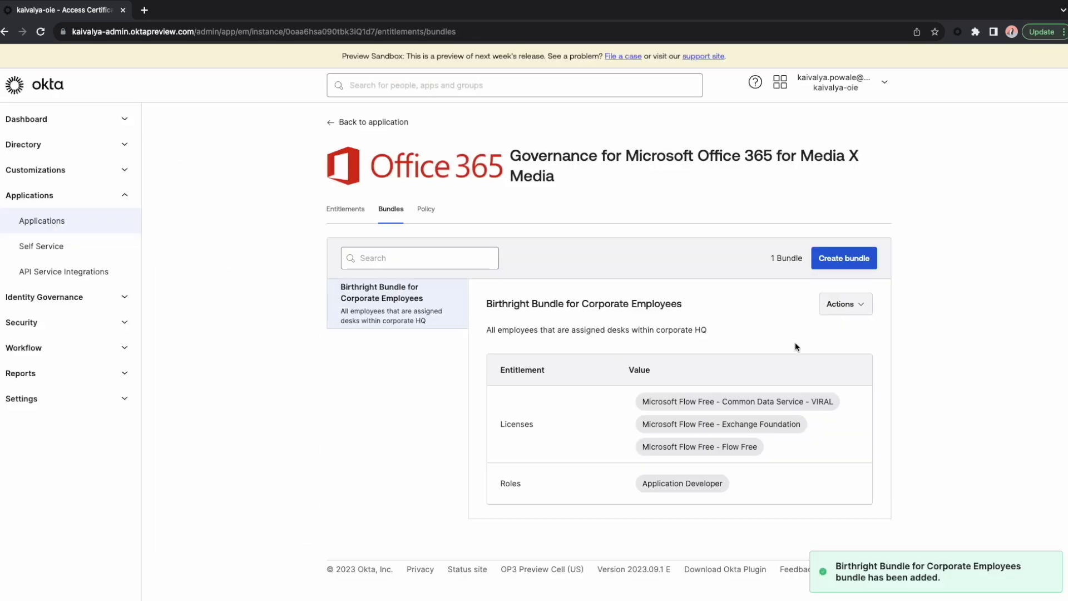
{"action": "left_click", "coordinate": [426, 209]}
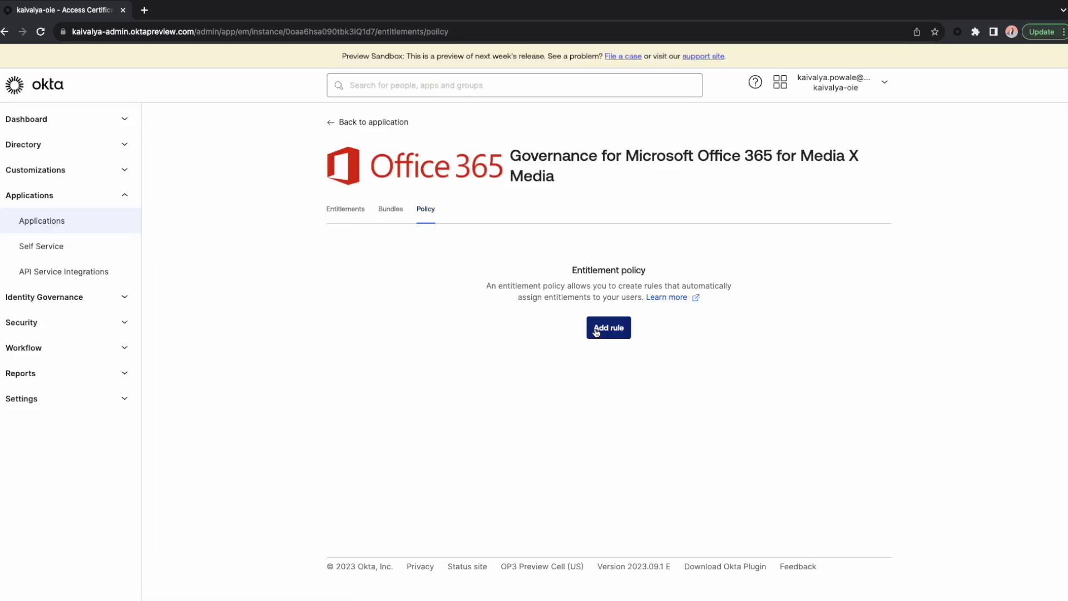
Start rule 'IT Department - Birthright' with condition user.profile.department == "IT"
{"action": "left_click", "coordinate": [607, 326]}
{"action": "type", "text": "IT Department - Birthright"}
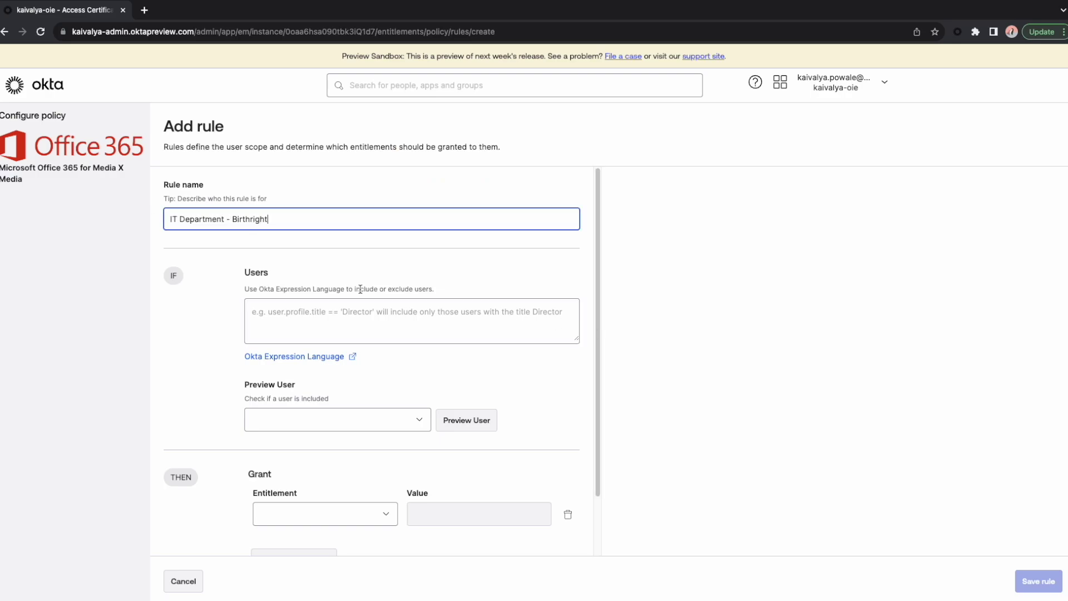
{"action": "left_click", "coordinate": [360, 315]}
{"action": "type", "text": "user.profile.department == \"IT\""}
Grant the rule the Cloud App Security Administrator role
{"action": "scroll", "coordinate": [346, 389], "scroll_direction": "down", "scroll_amount": 1}
{"action": "left_click", "coordinate": [323, 444]}
{"action": "left_click", "coordinate": [272, 495]}
{"action": "left_click", "coordinate": [478, 446]}
{"action": "type", "text": "IT"}
{"action": "scroll", "coordinate": [489, 390], "scroll_direction": "down", "scroll_amount": 3}
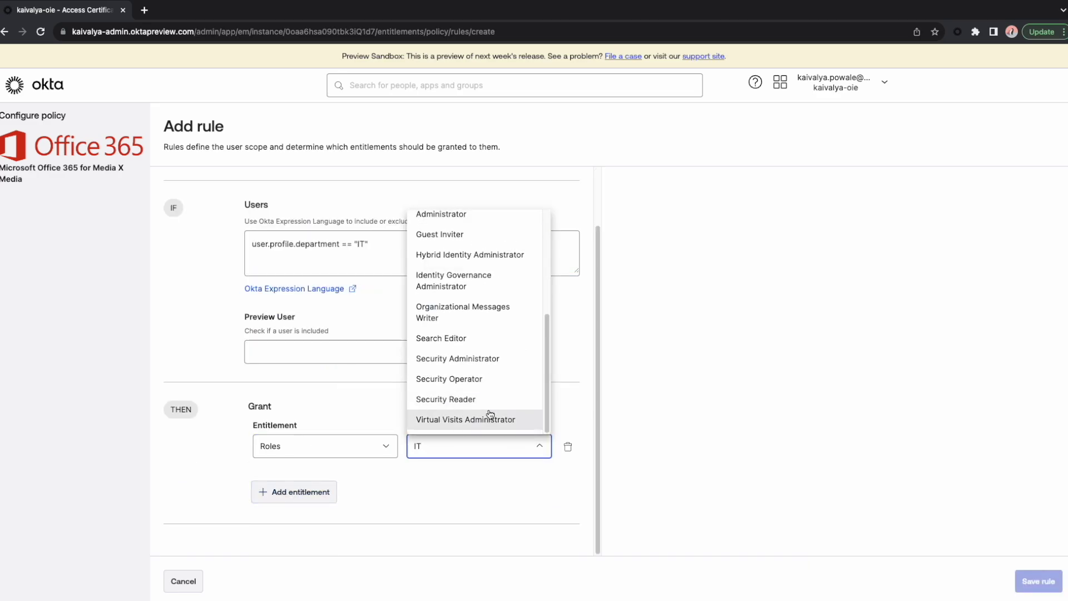
{"action": "scroll", "coordinate": [473, 356], "scroll_direction": "up", "scroll_amount": 3}
{"action": "left_click", "coordinate": [467, 325]}
Add licences Common Data Service O365 P2, Microsoft 365 Lighthouse, Exchange Online (Plan 1), Azure Rights Management, Microsoft Teams, and save the rule
{"action": "left_click", "coordinate": [295, 512]}
{"action": "left_click", "coordinate": [307, 523]}
{"action": "left_click", "coordinate": [308, 548]}
{"action": "left_click", "coordinate": [465, 523]}
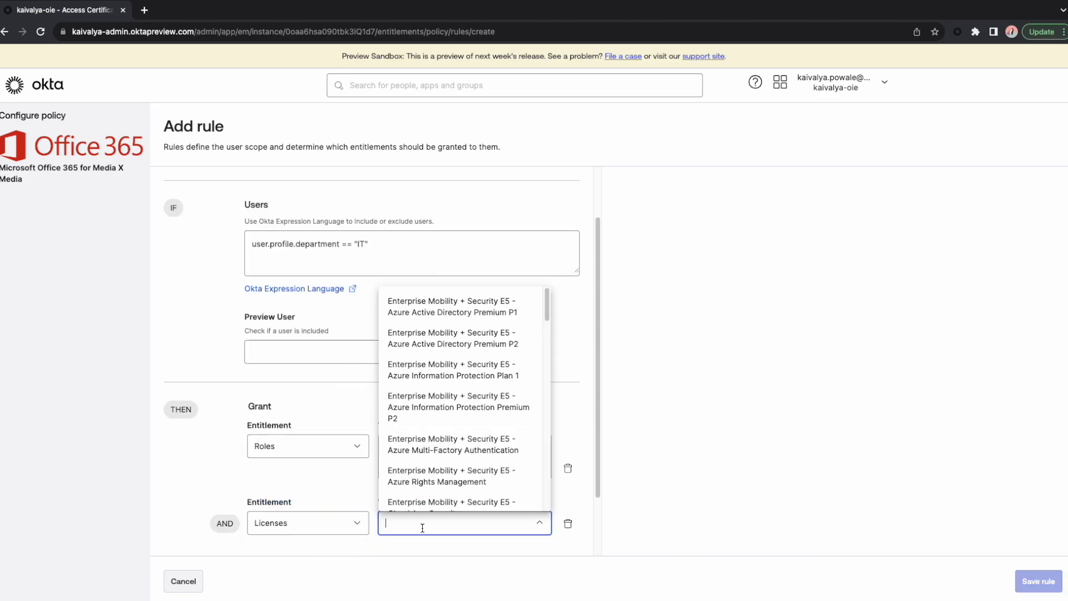
{"action": "scroll", "coordinate": [455, 400], "scroll_direction": "down", "scroll_amount": 5}
{"action": "left_click", "coordinate": [444, 404]}
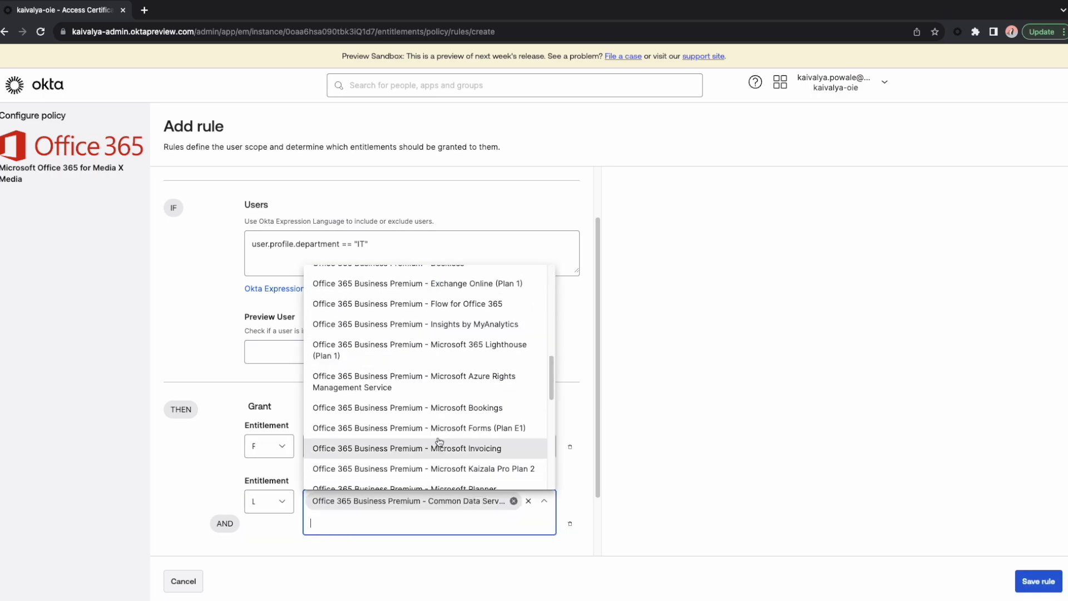
{"action": "left_click", "coordinate": [441, 337]}
{"action": "scroll", "coordinate": [441, 351], "scroll_direction": "down", "scroll_amount": 2}
{"action": "left_click", "coordinate": [439, 376]}
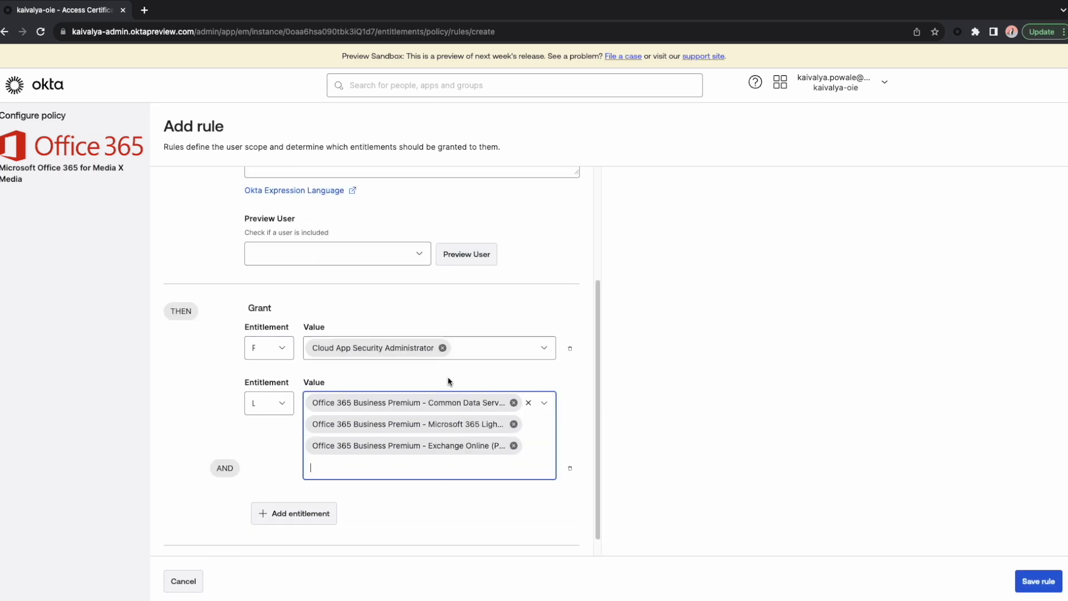
{"action": "left_click", "coordinate": [436, 399]}
{"action": "scroll", "coordinate": [411, 306], "scroll_direction": "down", "scroll_amount": 3}
{"action": "left_click", "coordinate": [423, 318]}
{"action": "scroll", "coordinate": [424, 350], "scroll_direction": "down", "scroll_amount": 3}
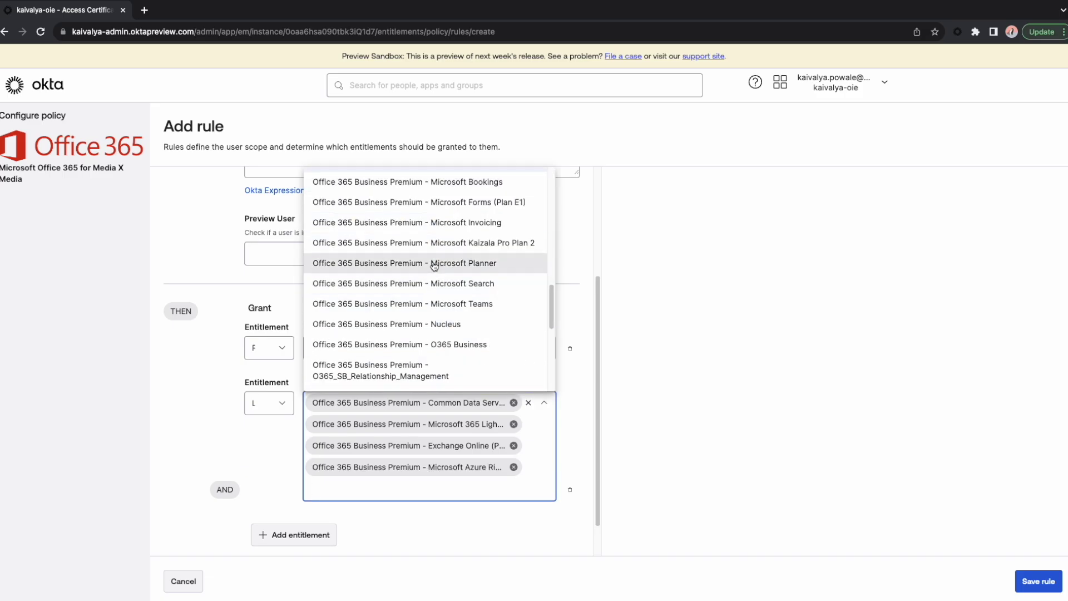
{"action": "left_click", "coordinate": [423, 308]}
{"action": "left_click", "coordinate": [1038, 581]}
Start rule 'Data & Analytics' with condition user.profile.department == "Data"
{"action": "scroll", "coordinate": [511, 468], "scroll_direction": "down", "scroll_amount": 1}
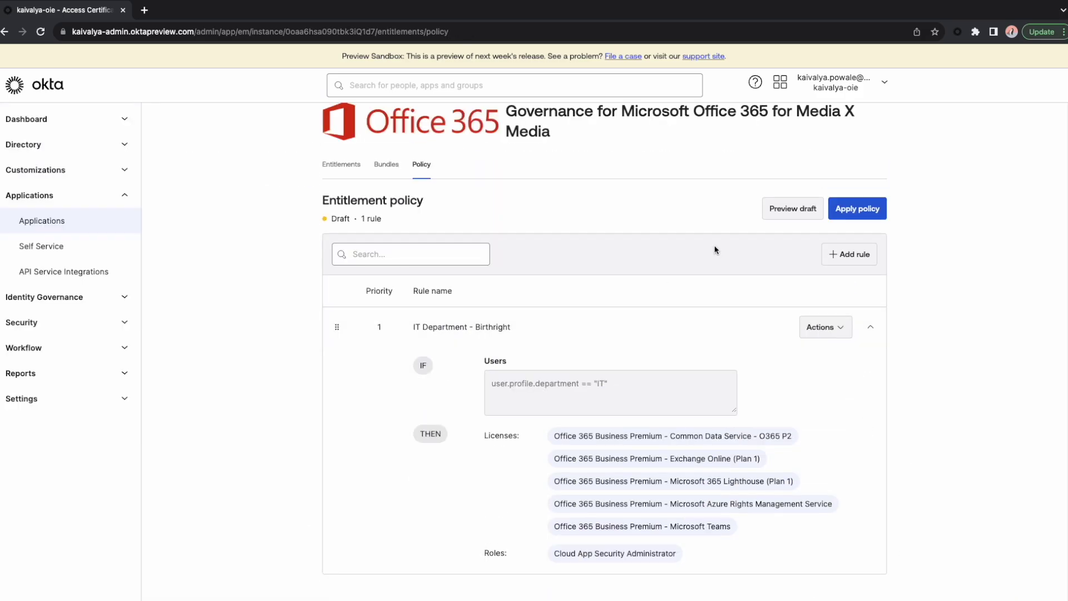
{"action": "left_click", "coordinate": [850, 250]}
{"action": "type", "text": "IT - Leaders"}
{"action": "left_click", "coordinate": [412, 317]}
{"action": "type", "text": "user.profi"}
{"action": "left_click_drag", "start_coordinate": [216, 219], "coordinate": [168, 214]}
{"action": "type", "text": "Data"}
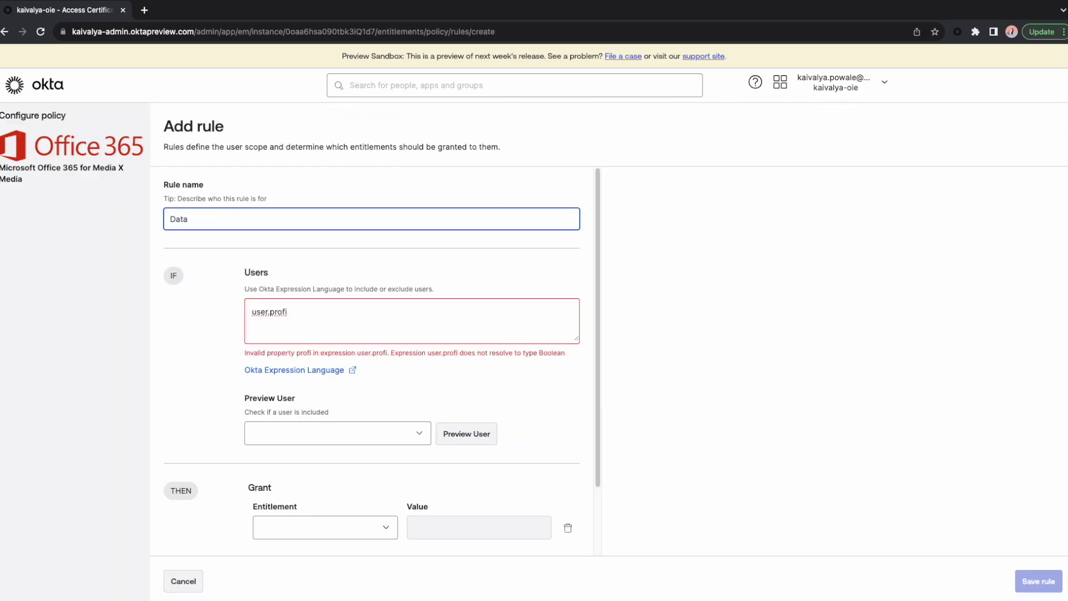
{"action": "type", "text": " & Analytics"}
{"action": "key", "text": "Tab"}
{"action": "type", "text": "le.department == \"Data\""}
Grant the Application Developer role and three Microsoft Flow Free licences, then save the rule
{"action": "scroll", "coordinate": [88, 388], "scroll_direction": "down", "scroll_amount": 1}
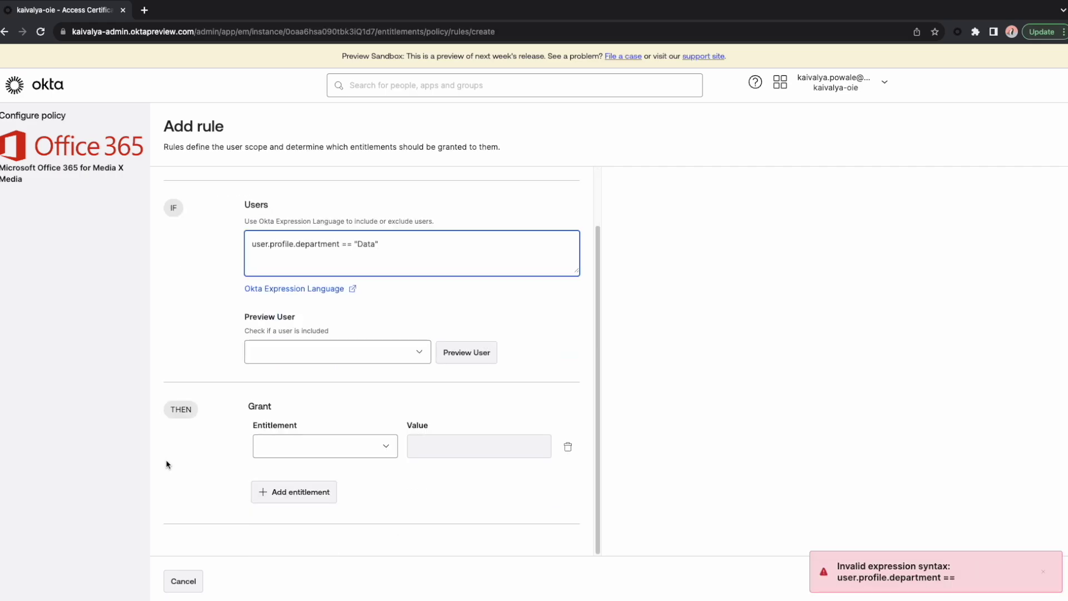
{"action": "left_click", "coordinate": [324, 445]}
{"action": "left_click", "coordinate": [325, 471]}
{"action": "left_click", "coordinate": [479, 446]}
{"action": "left_click", "coordinate": [463, 223]}
{"action": "left_click", "coordinate": [293, 492]}
{"action": "left_click", "coordinate": [324, 522]}
{"action": "left_click", "coordinate": [478, 523]}
{"action": "scroll", "coordinate": [478, 400], "scroll_direction": "down", "scroll_amount": 5}
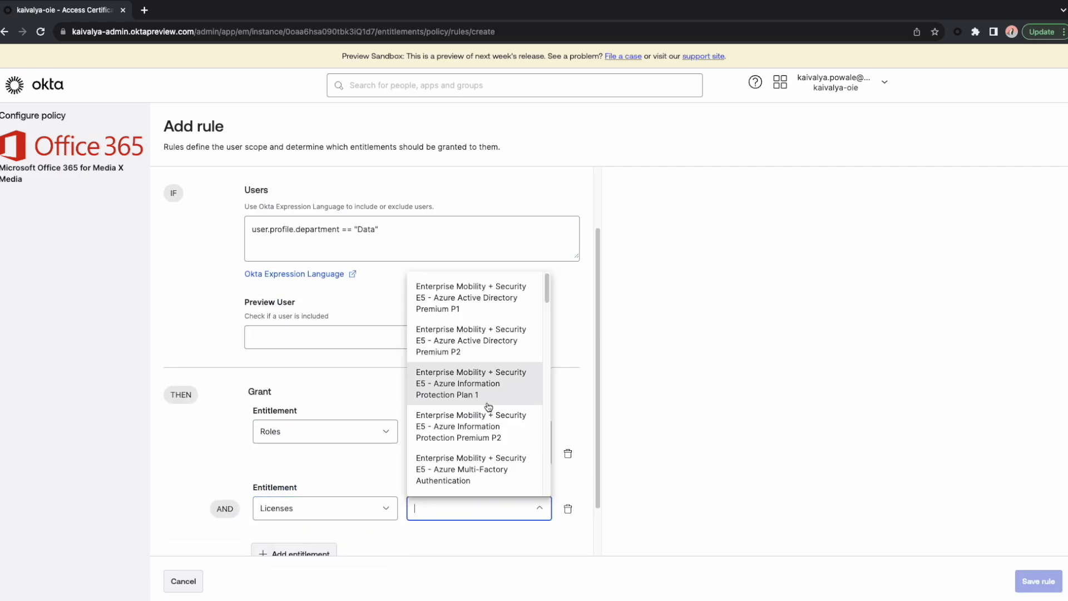
{"action": "scroll", "coordinate": [462, 397], "scroll_direction": "up", "scroll_amount": 5}
{"action": "left_click", "coordinate": [462, 397]}
{"action": "left_click", "coordinate": [500, 443]}
{"action": "left_click", "coordinate": [423, 491]}
{"action": "left_click", "coordinate": [1040, 511]}
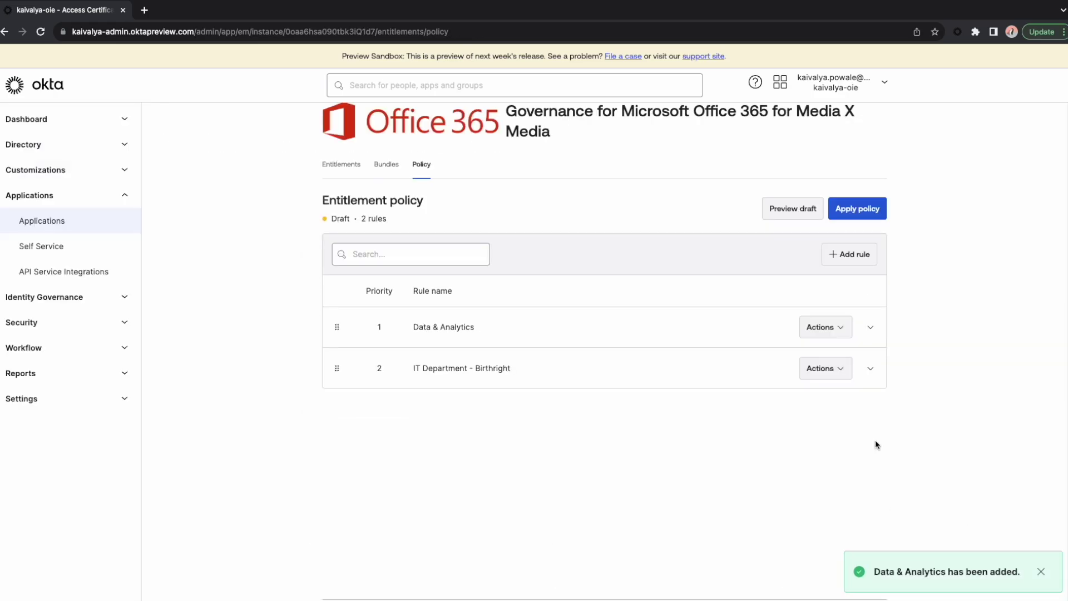
Check the details of the Data & Analytics and IT Department - Birthright rules
{"action": "left_click", "coordinate": [870, 328]}
{"action": "scroll", "coordinate": [890, 400], "scroll_direction": "down", "scroll_amount": 1}
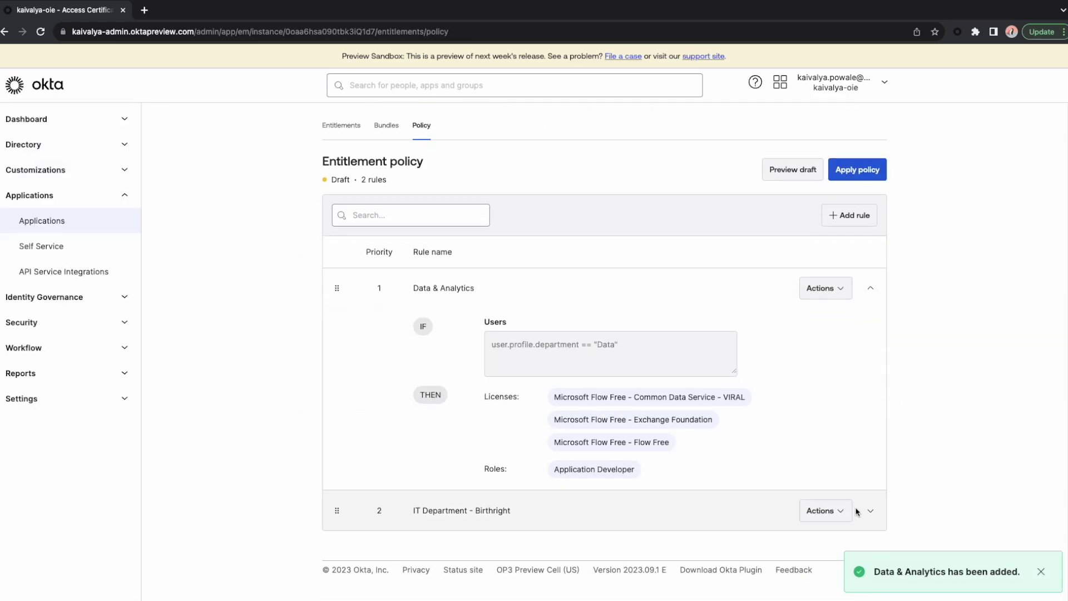
{"action": "left_click", "coordinate": [871, 511]}
{"action": "scroll", "coordinate": [751, 455], "scroll_direction": "down", "scroll_amount": 3}
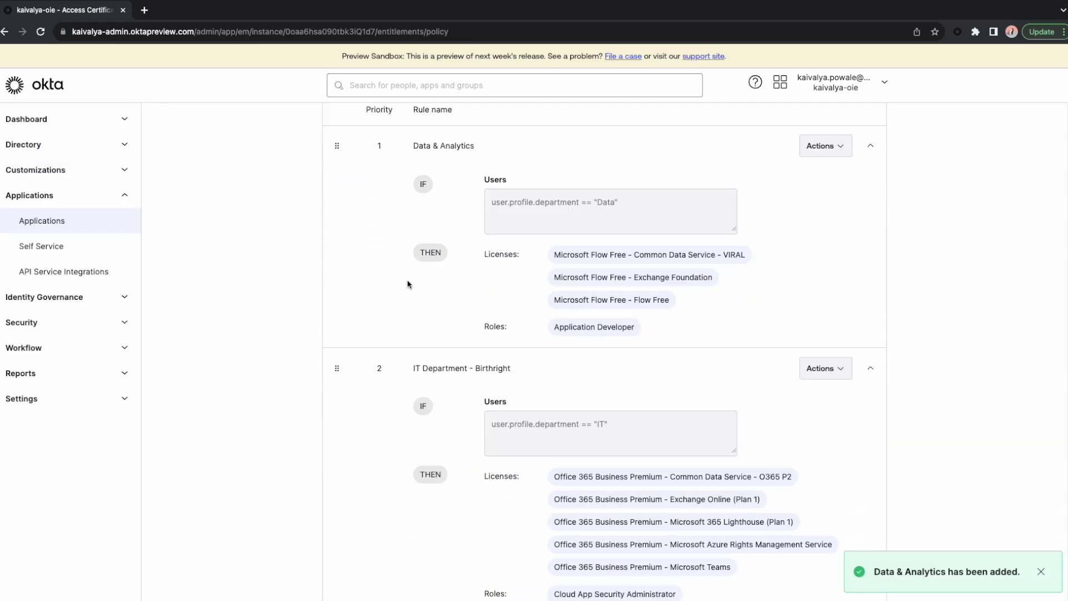
{"action": "scroll", "coordinate": [349, 439], "scroll_direction": "up", "scroll_amount": 1}
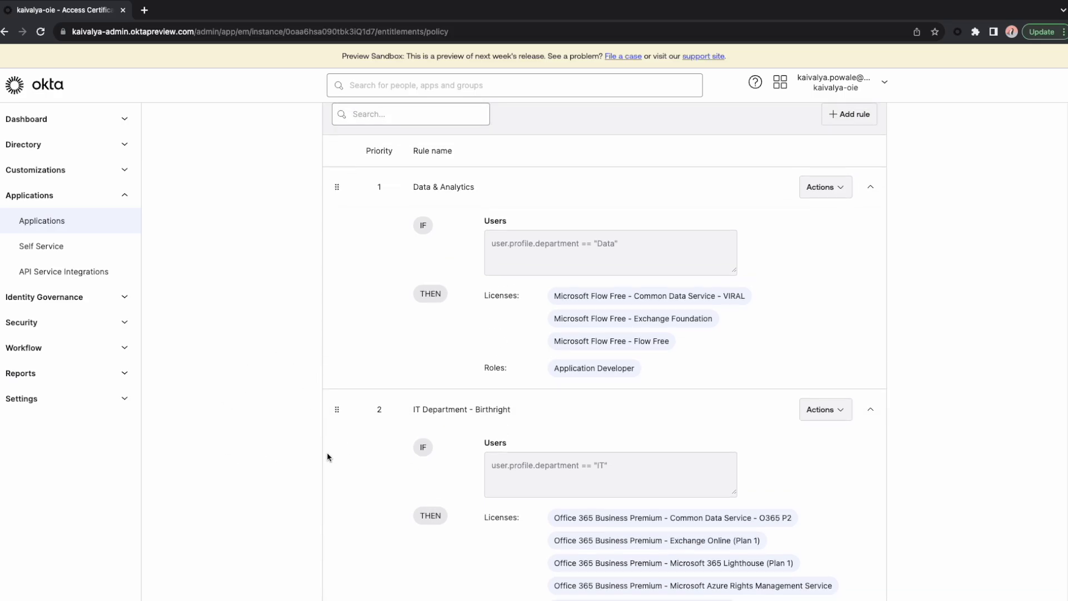
{"action": "scroll", "coordinate": [307, 463], "scroll_direction": "up", "scroll_amount": 1}
Move IT Department - Birthright to priority 1 and apply the policy
{"action": "left_click_drag", "start_coordinate": [336, 437], "coordinate": [352, 228]}
{"action": "scroll", "coordinate": [459, 312], "scroll_direction": "down", "scroll_amount": 3}
{"action": "scroll", "coordinate": [459, 311], "scroll_direction": "up", "scroll_amount": 2}
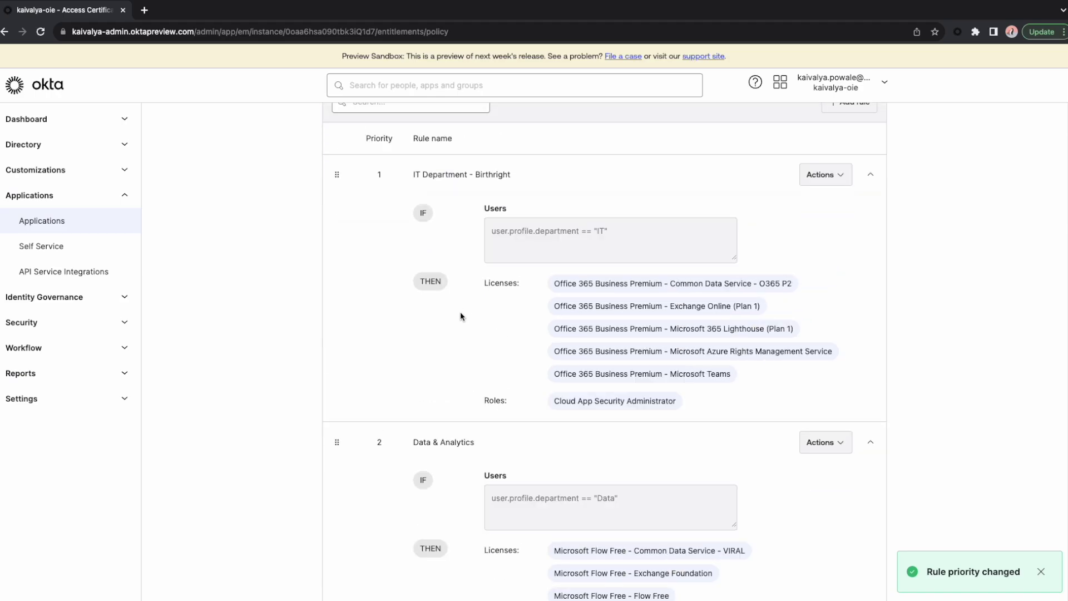
{"action": "scroll", "coordinate": [460, 316], "scroll_direction": "up", "scroll_amount": 4}
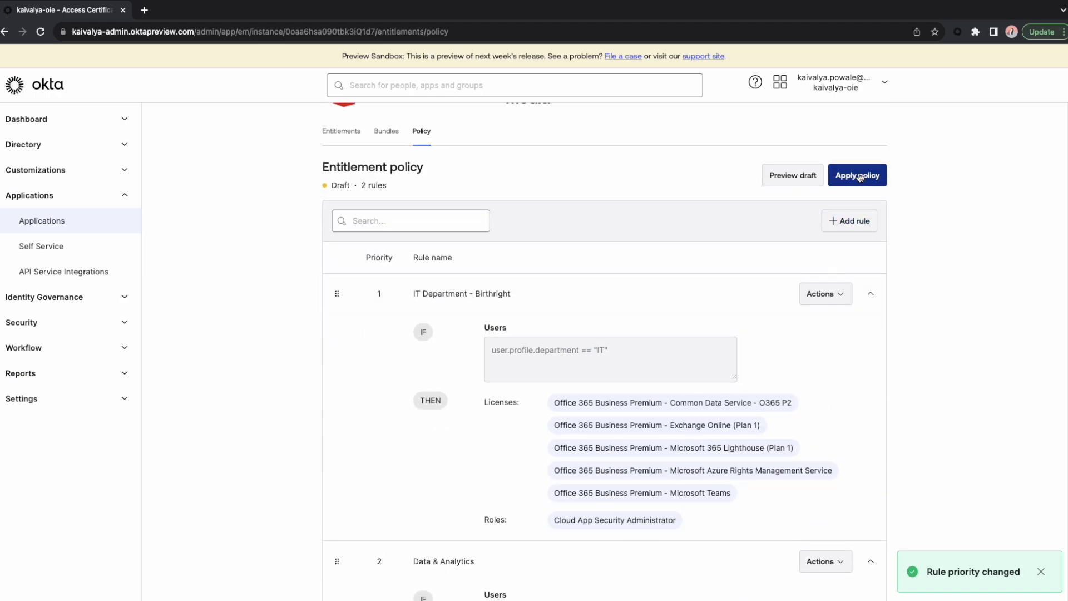
{"action": "left_click", "coordinate": [859, 177]}
{"action": "left_click", "coordinate": [650, 396]}
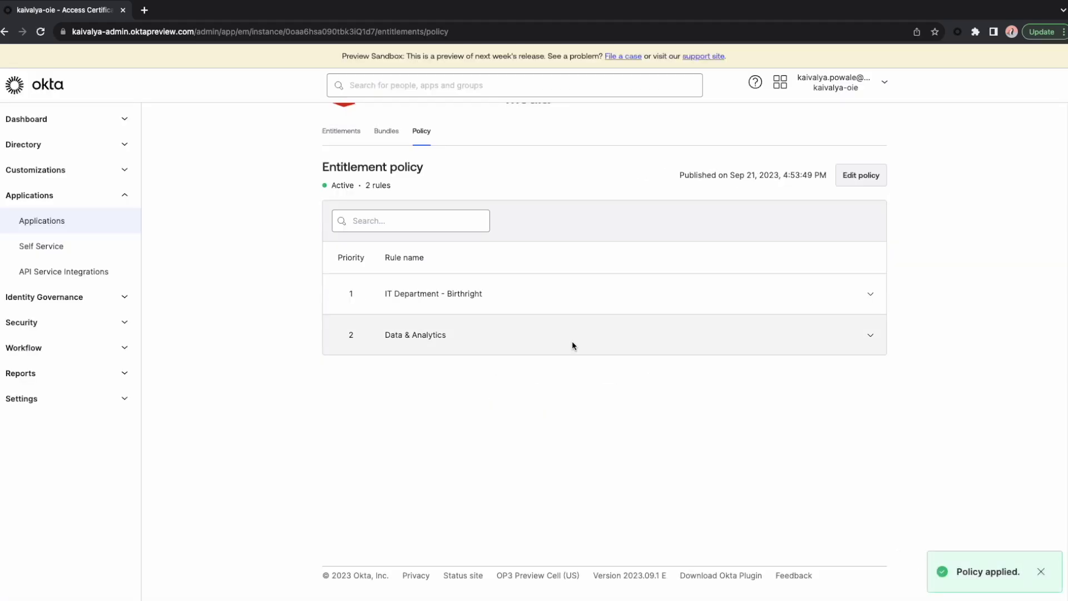
{"action": "scroll", "coordinate": [646, 295], "scroll_direction": "up", "scroll_amount": 2}
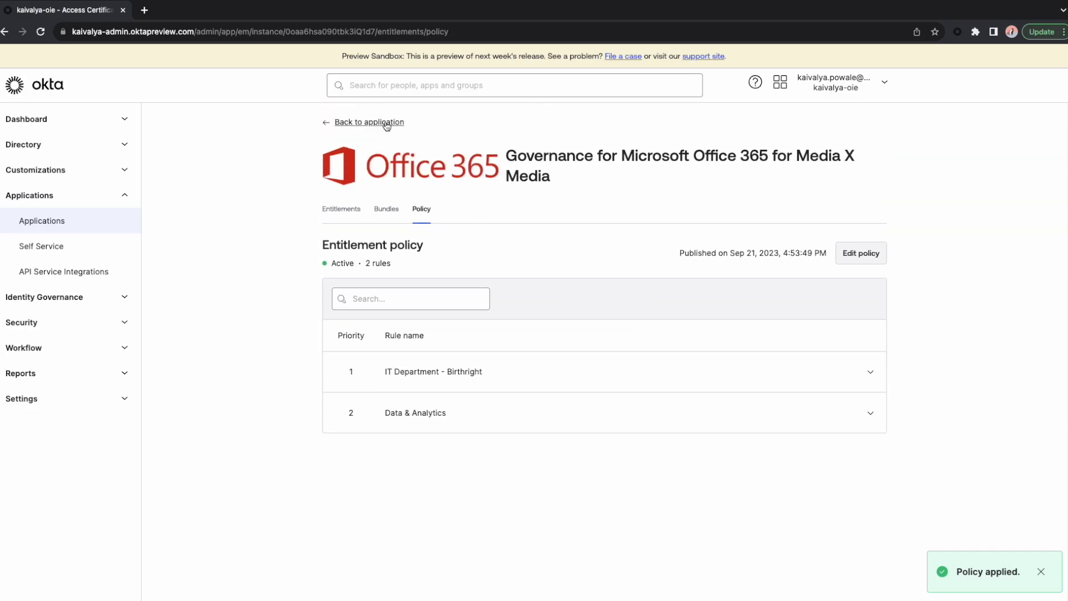
Assign Microsoft Office 365 for Media X Media to the requesting user
{"action": "left_click", "coordinate": [383, 122]}
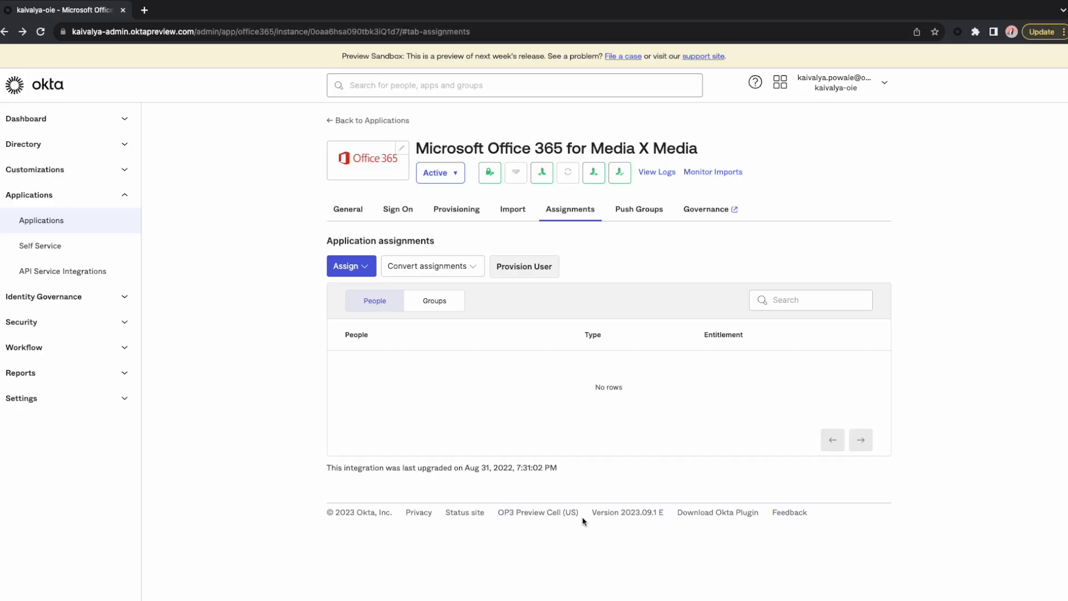
{"action": "left_click", "coordinate": [367, 265]}
{"action": "left_click", "coordinate": [356, 287]}
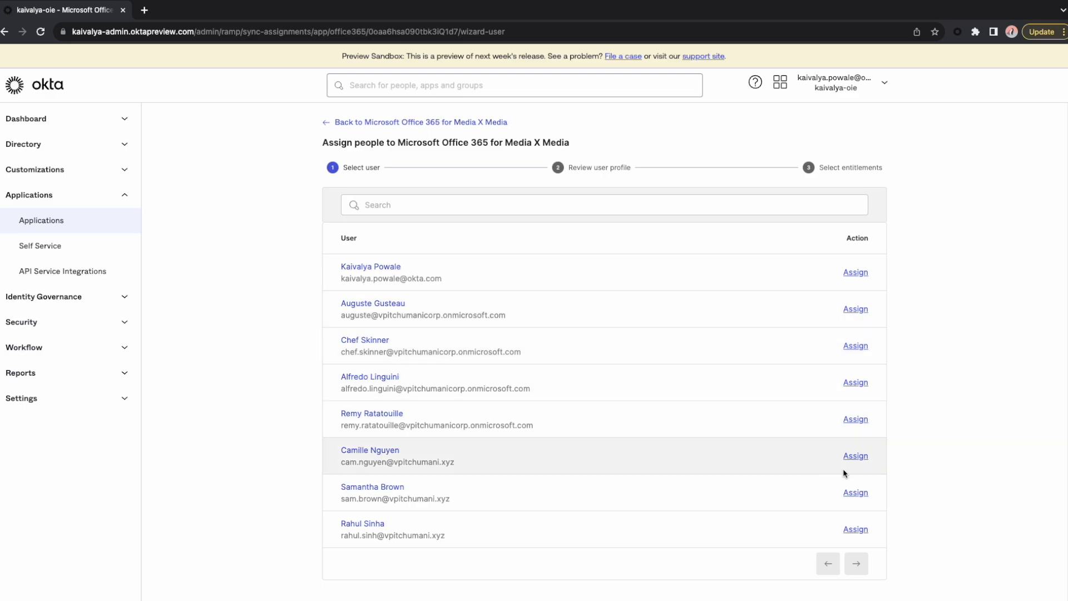
{"action": "left_click", "coordinate": [853, 457]}
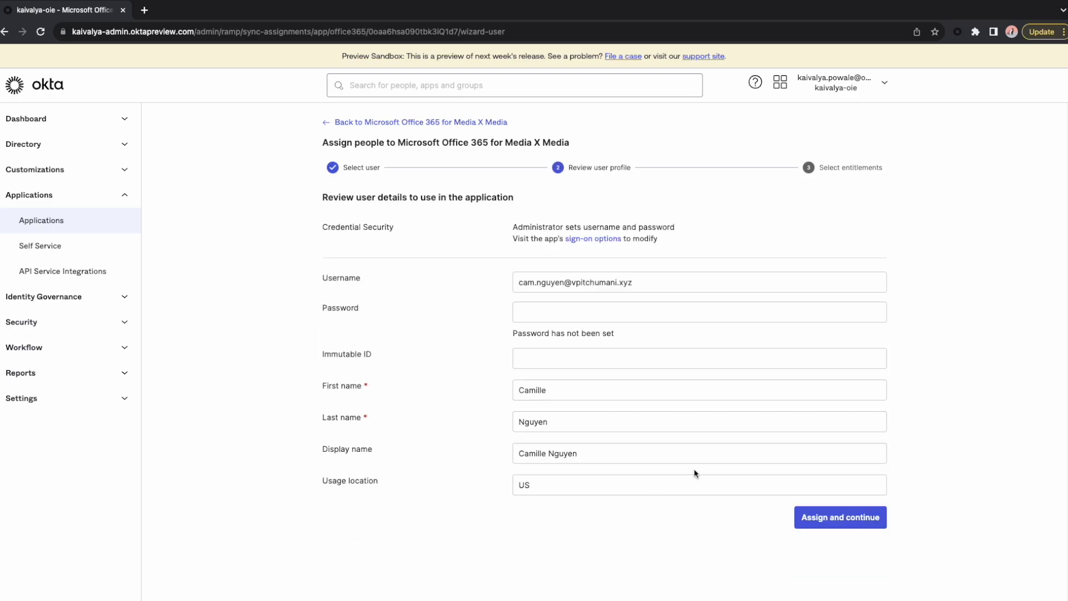
{"action": "left_click", "coordinate": [843, 518]}
Set the user's entitlement assignment method to Policy and assign the entitlements
{"action": "left_click", "coordinate": [426, 214]}
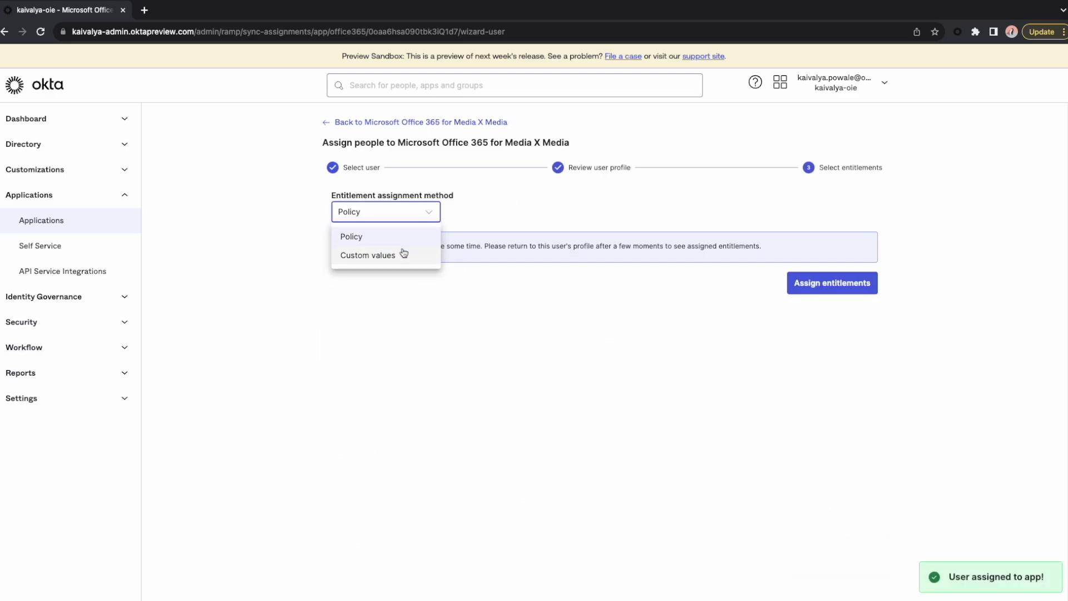
{"action": "left_click", "coordinate": [404, 252]}
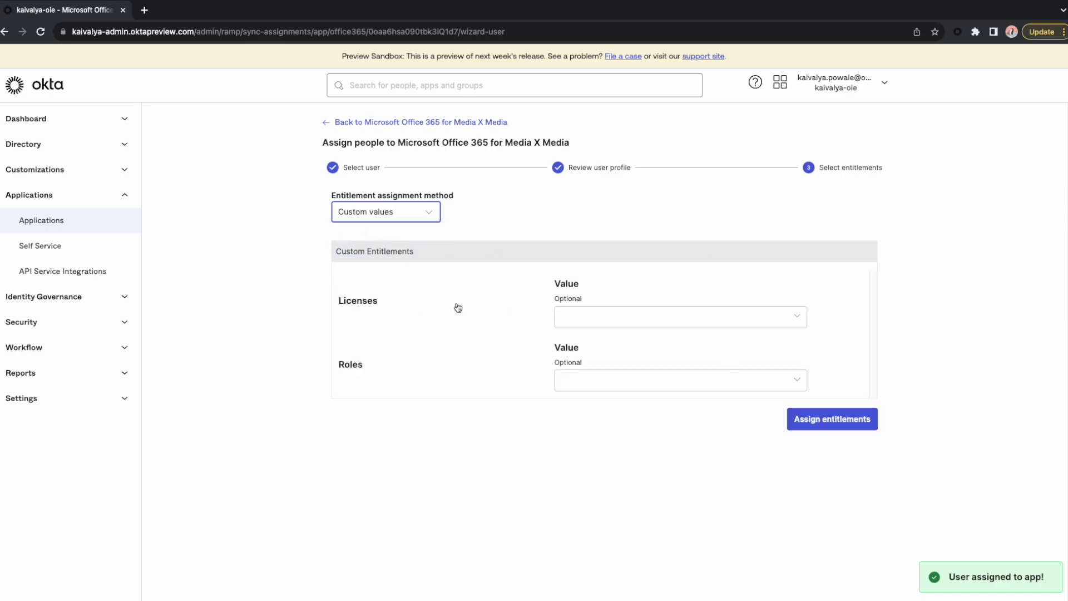
{"action": "left_click", "coordinate": [801, 317]}
{"action": "scroll", "coordinate": [675, 362], "scroll_direction": "down", "scroll_amount": 1}
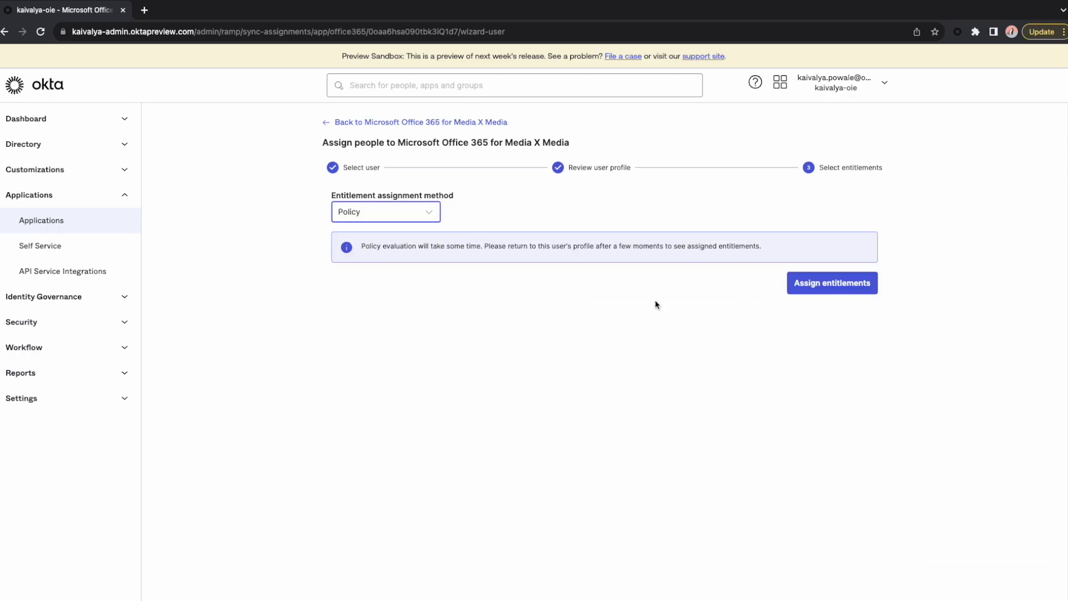
{"action": "left_click", "coordinate": [831, 284]}
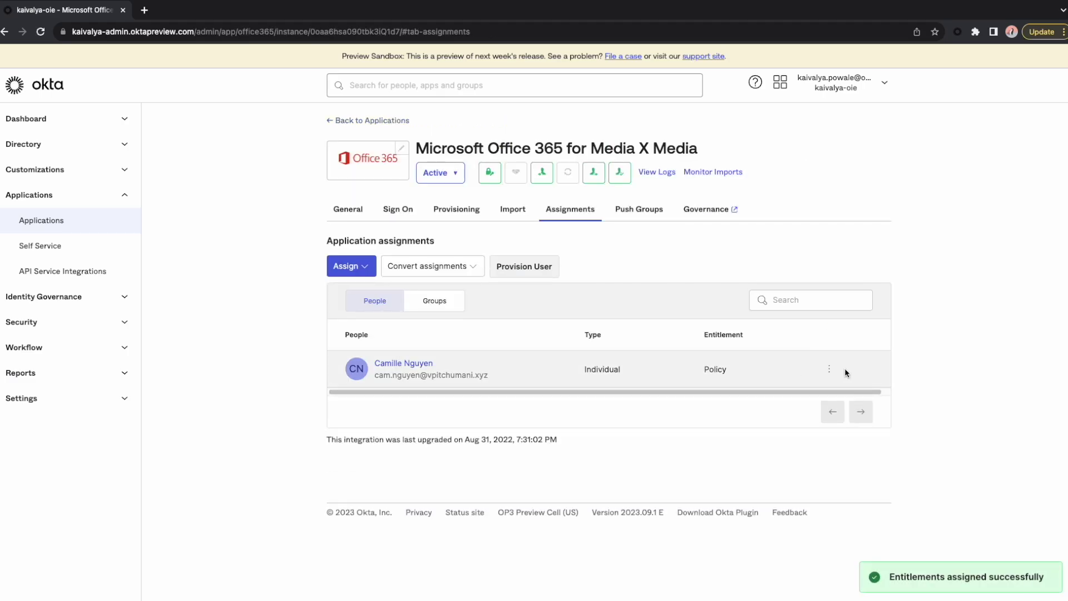
View the user's entitlements and confirm each licence and role is sourced from Policy
{"action": "left_click", "coordinate": [828, 369]}
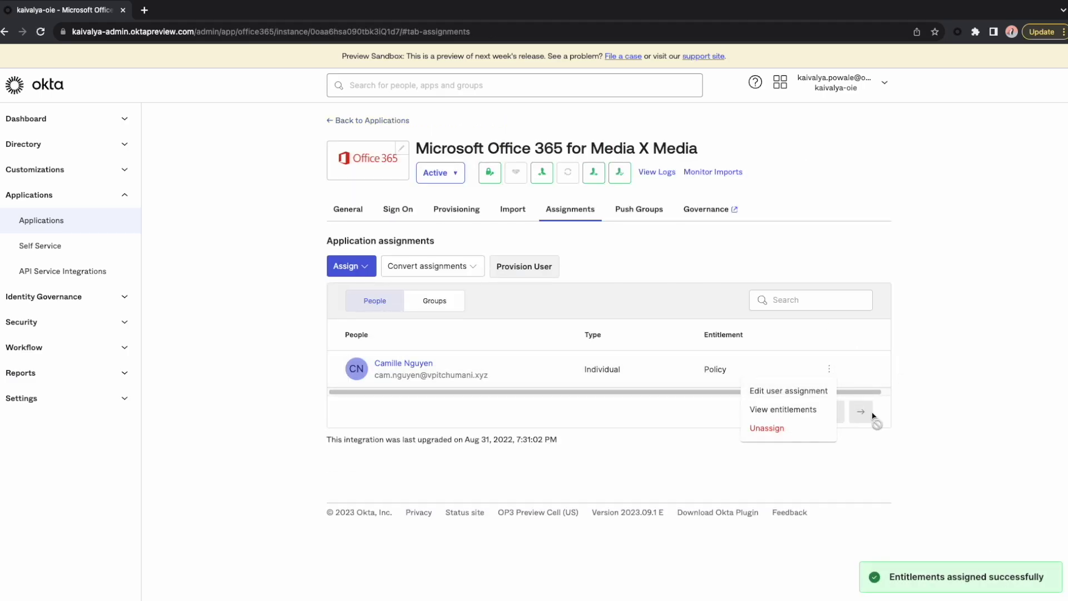
{"action": "left_click", "coordinate": [815, 409]}
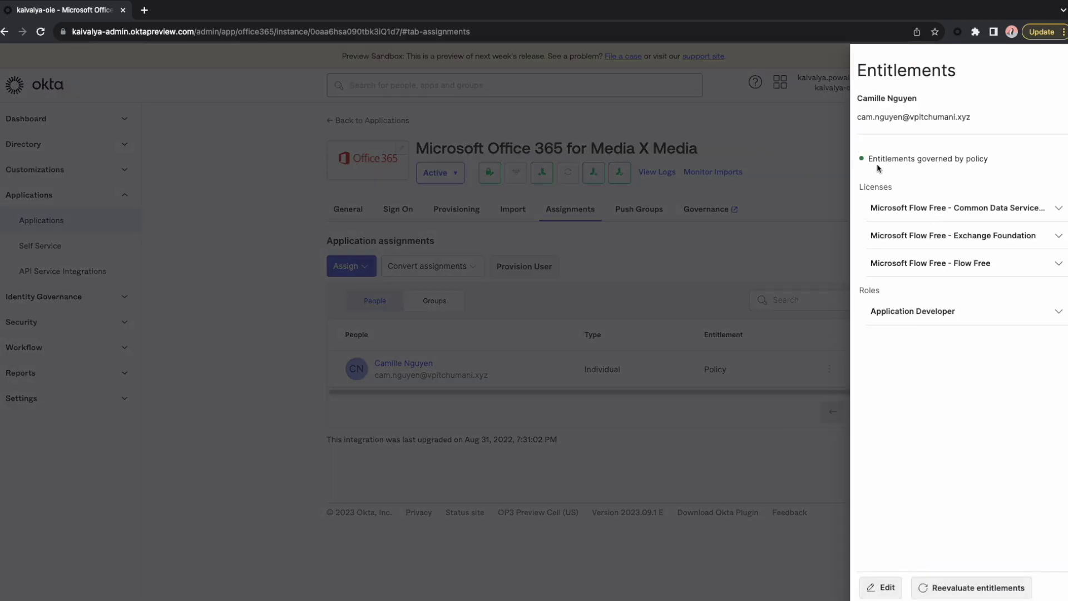
{"action": "left_click_drag", "start_coordinate": [869, 158], "coordinate": [1015, 155]}
{"action": "left_click", "coordinate": [1016, 155]}
{"action": "left_click", "coordinate": [961, 211]}
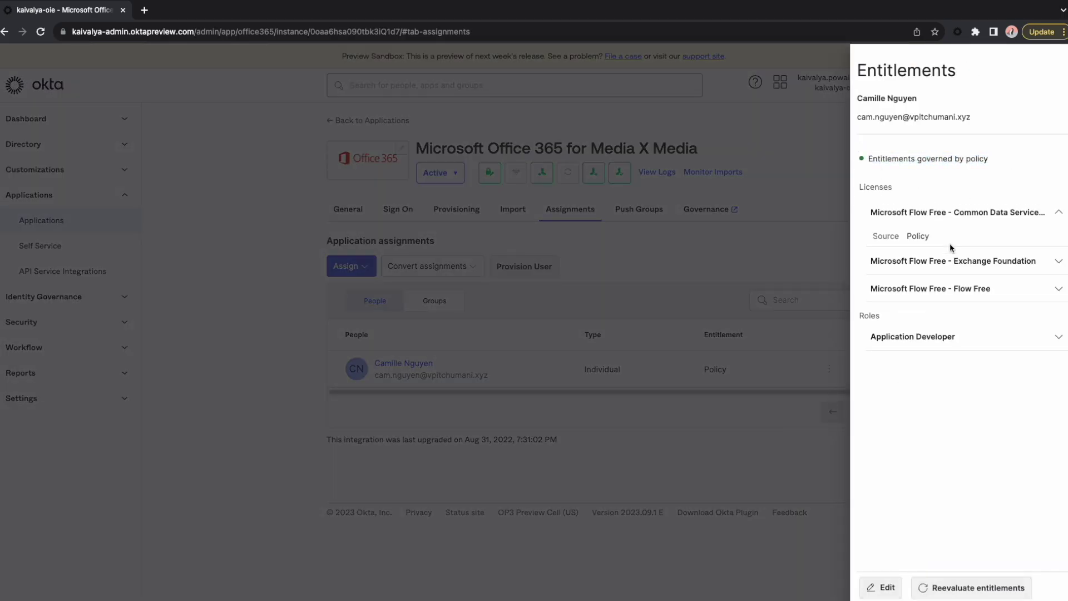
{"action": "left_click", "coordinate": [944, 337]}
{"action": "left_click", "coordinate": [902, 293]}
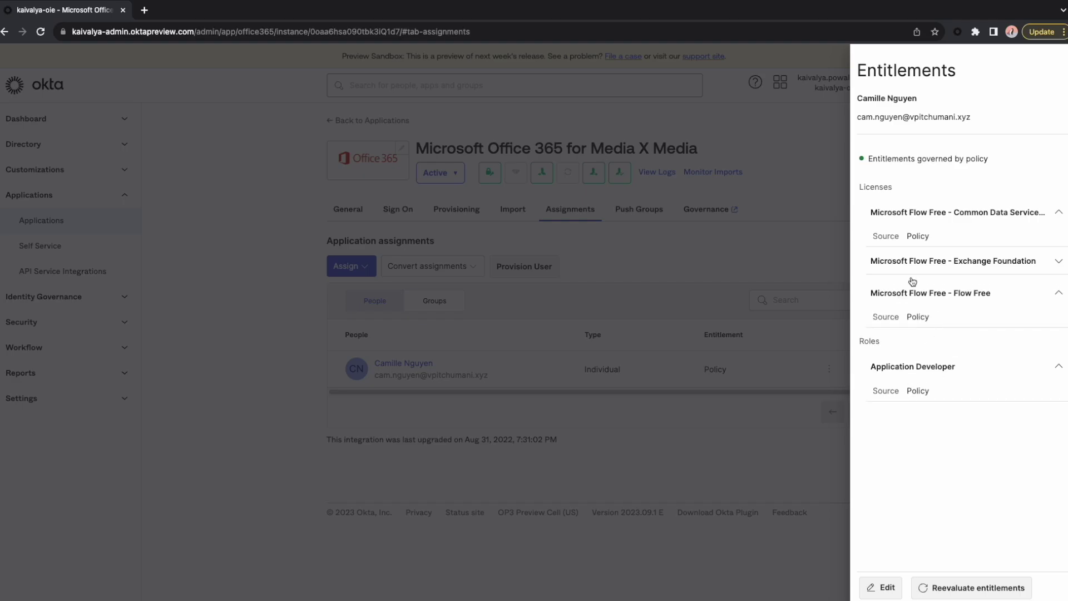
{"action": "left_click", "coordinate": [910, 262]}
{"action": "left_click", "coordinate": [768, 495]}
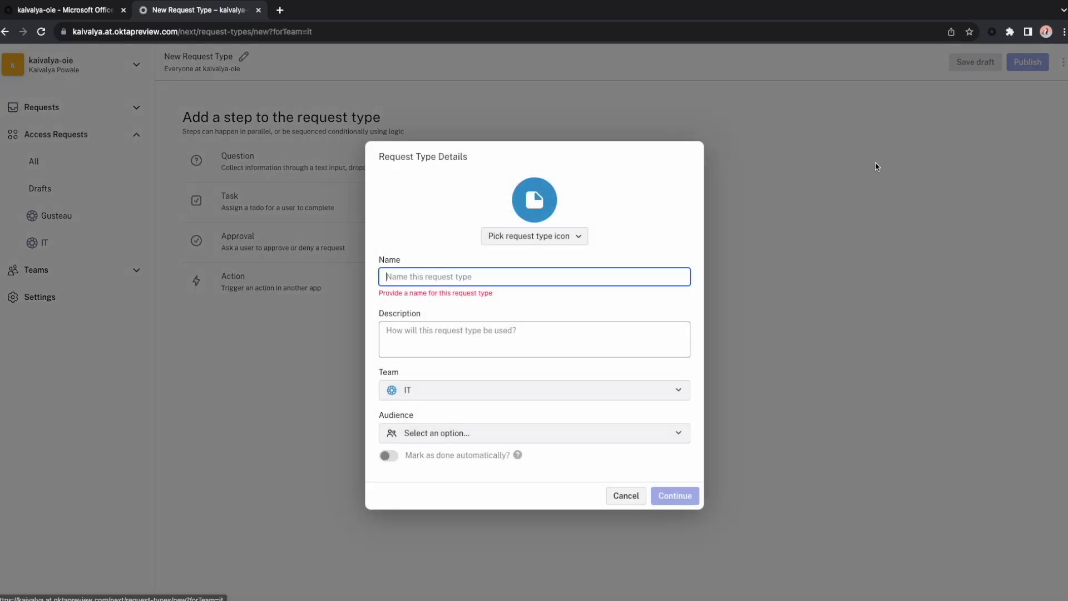
Create the 'Data Team Step Up Access' request type with a description and an everyone audience
{"action": "type", "text": "Data Tea"}
{"action": "left_click", "coordinate": [436, 338]}
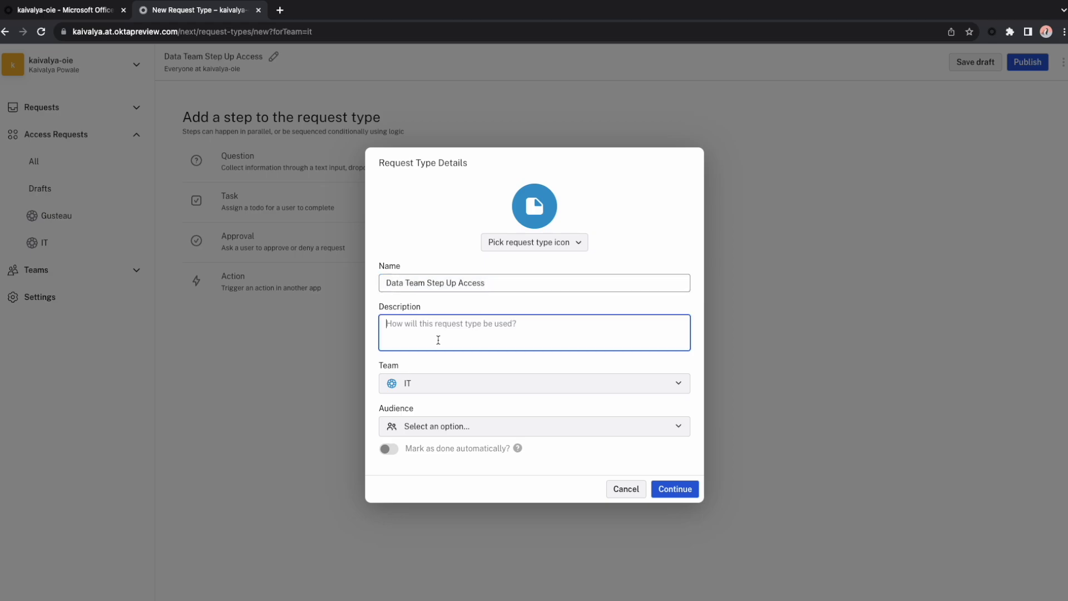
{"action": "type", "text": "A"}
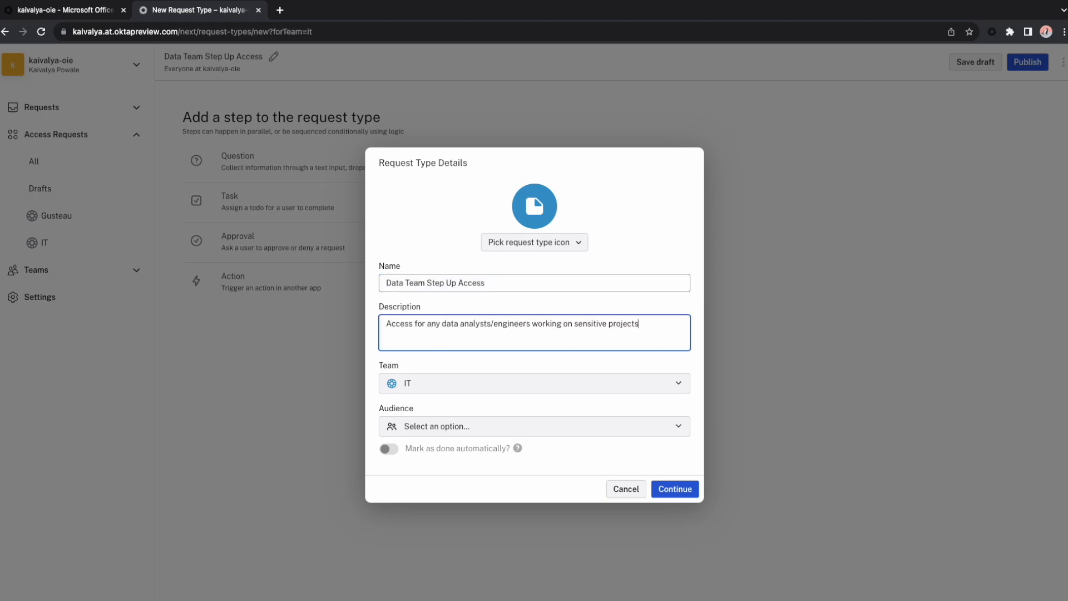
{"action": "left_click", "coordinate": [465, 430]}
{"action": "left_click", "coordinate": [599, 417]}
{"action": "left_click", "coordinate": [675, 488]}
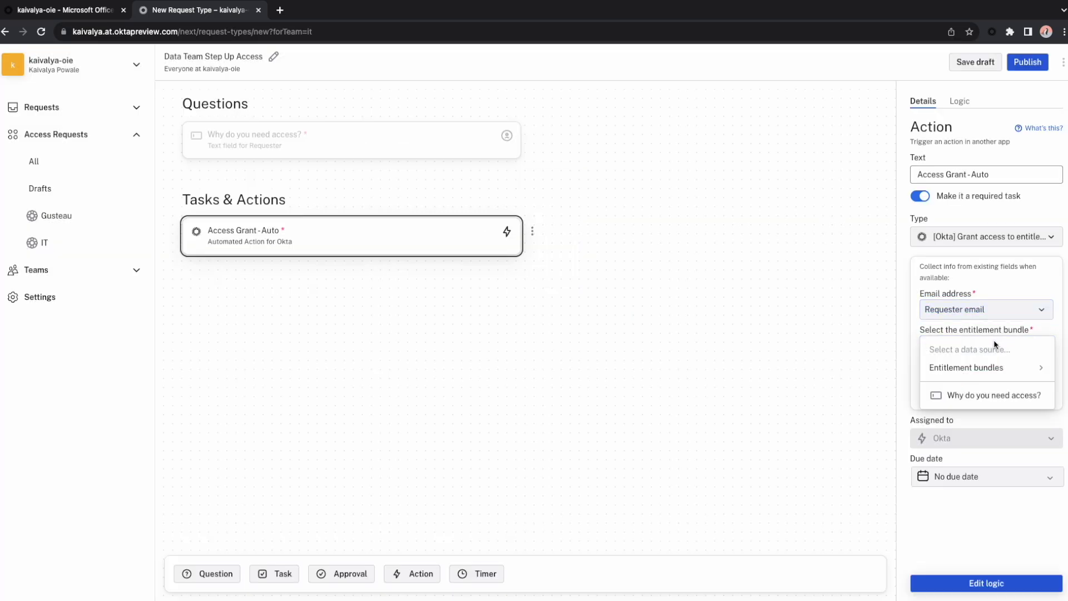
Add an Okta grant action for the Data Team Bundle and publish the request type
{"action": "left_click", "coordinate": [968, 368]}
{"action": "scroll", "coordinate": [865, 452], "scroll_direction": "down", "scroll_amount": 1}
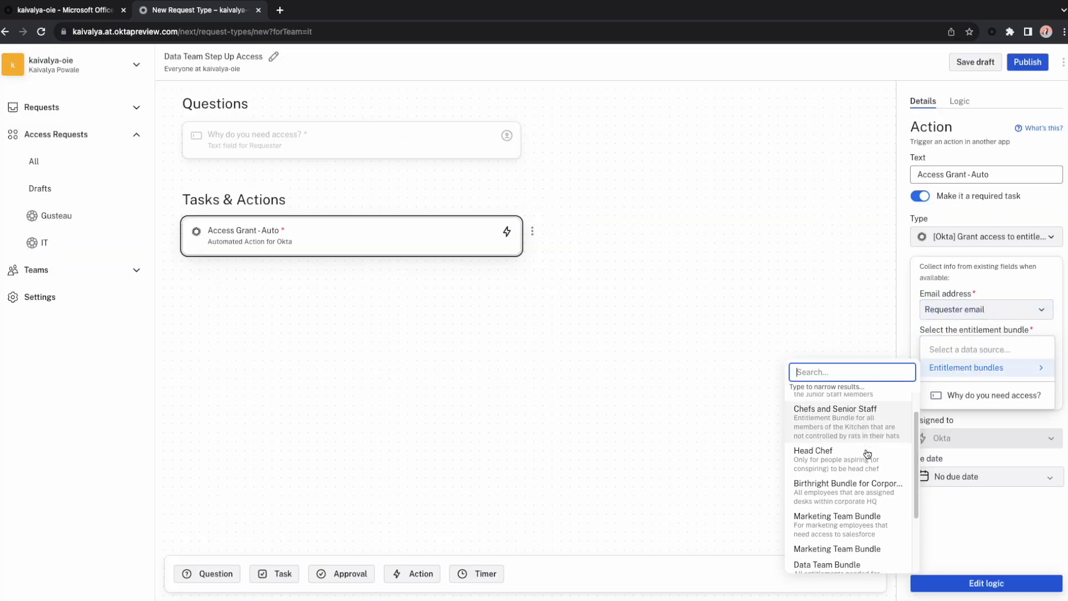
{"action": "scroll", "coordinate": [866, 453], "scroll_direction": "down", "scroll_amount": 1}
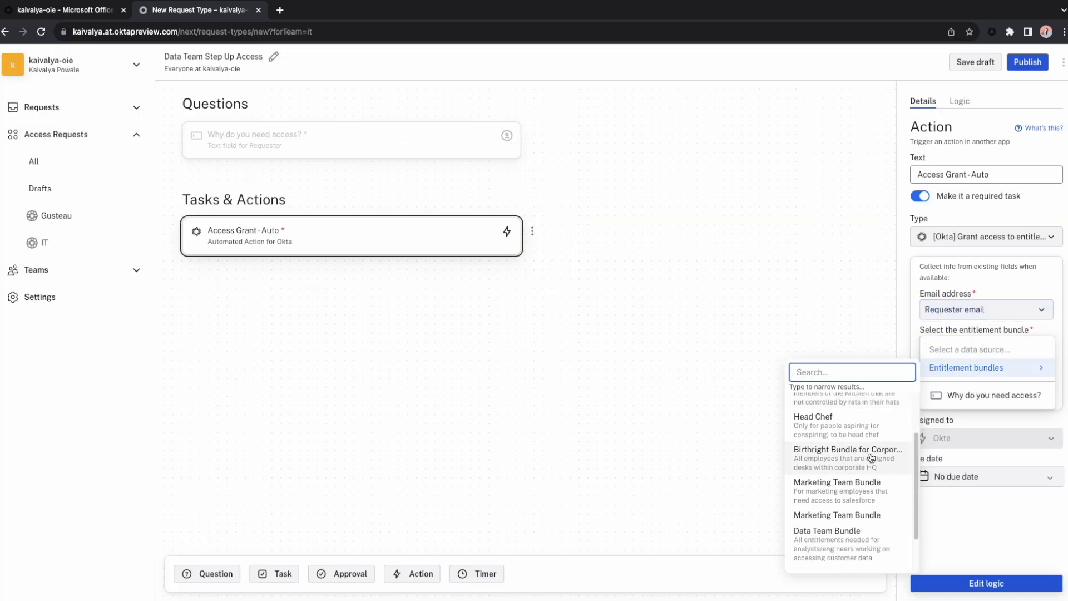
{"action": "left_click", "coordinate": [861, 543]}
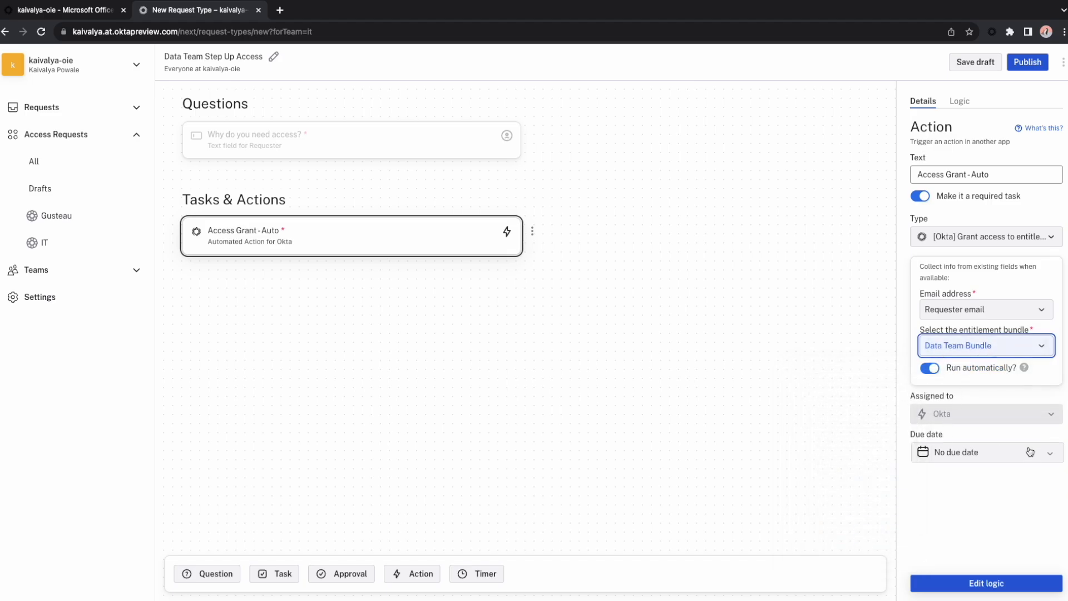
{"action": "left_click", "coordinate": [1038, 69]}
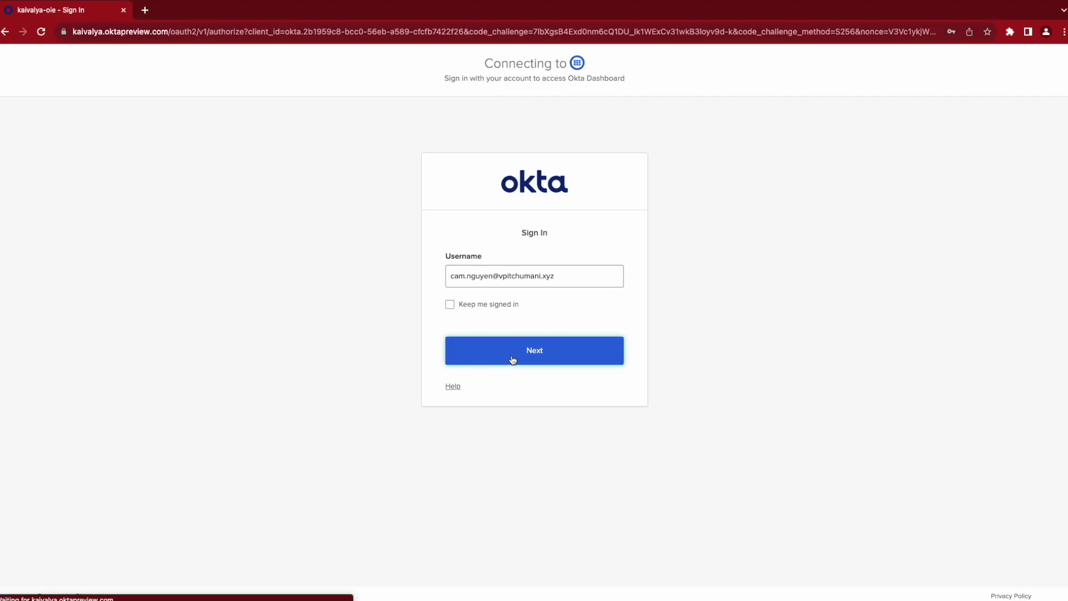
As the end user, submit a Data Team Step Up Access request citing a new STRAT accounts project
{"action": "left_click", "coordinate": [510, 357]}
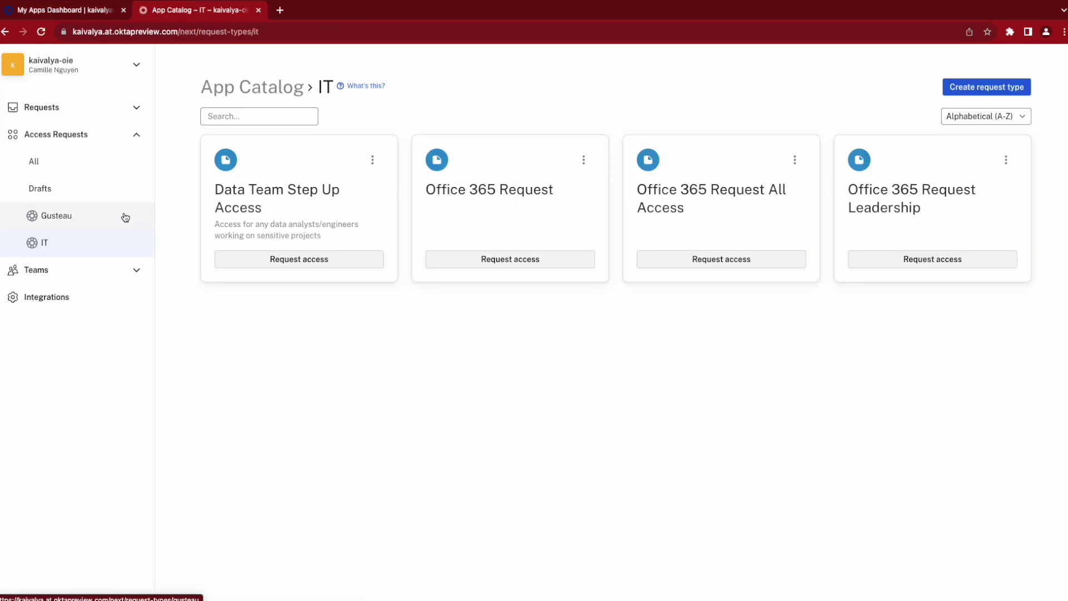
{"action": "left_click", "coordinate": [290, 263]}
{"action": "type", "text": "I a"}
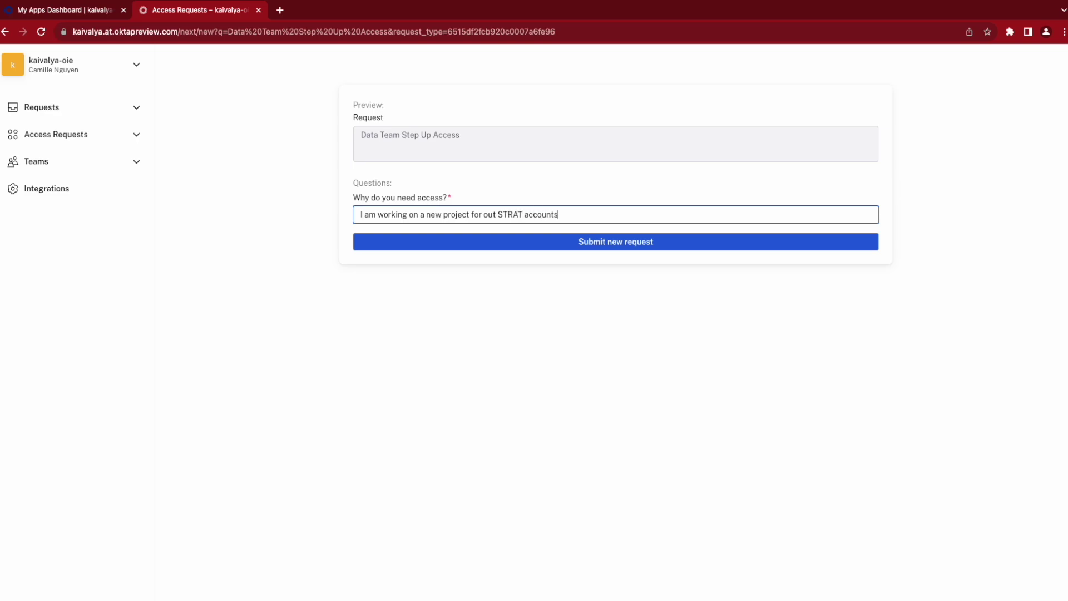
{"action": "left_click", "coordinate": [640, 243]}
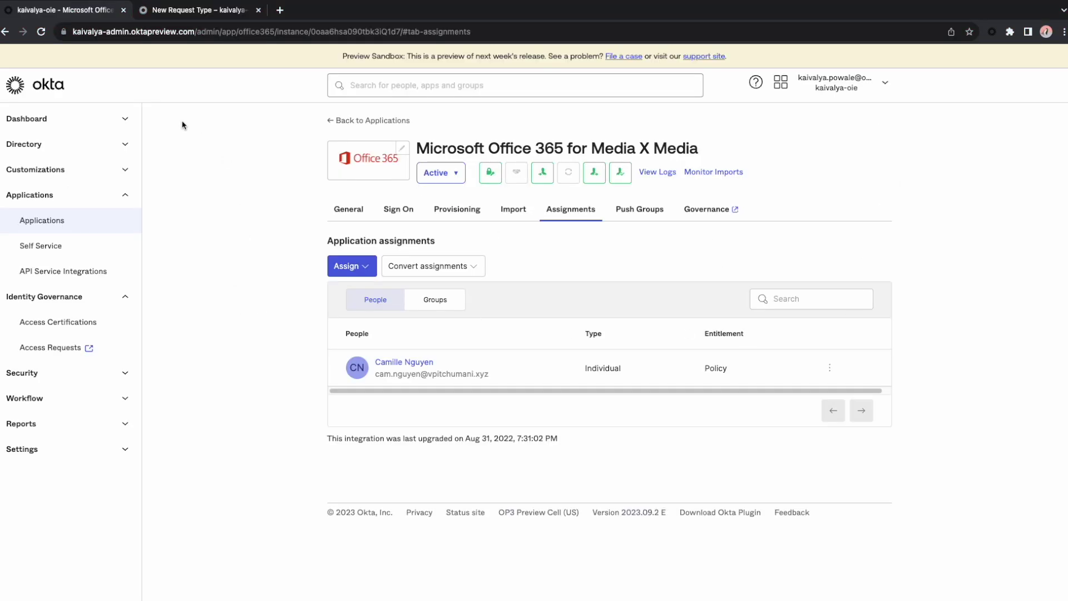
Reload the assignments and view the user's entitlements, now marked Custom
{"action": "left_click", "coordinate": [40, 32]}
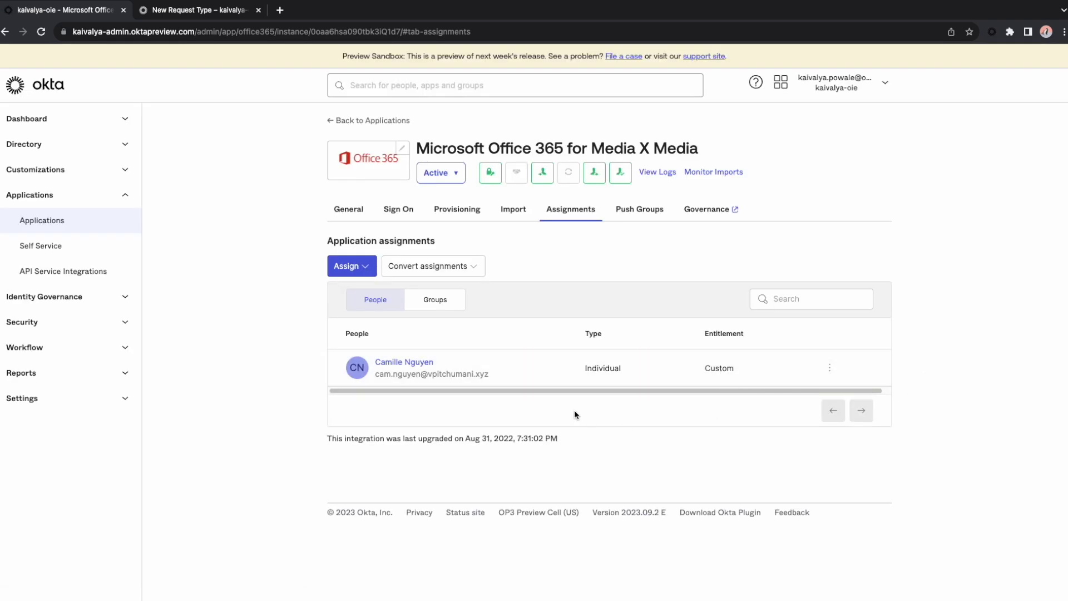
{"action": "left_click", "coordinate": [827, 370]}
{"action": "left_click", "coordinate": [787, 408]}
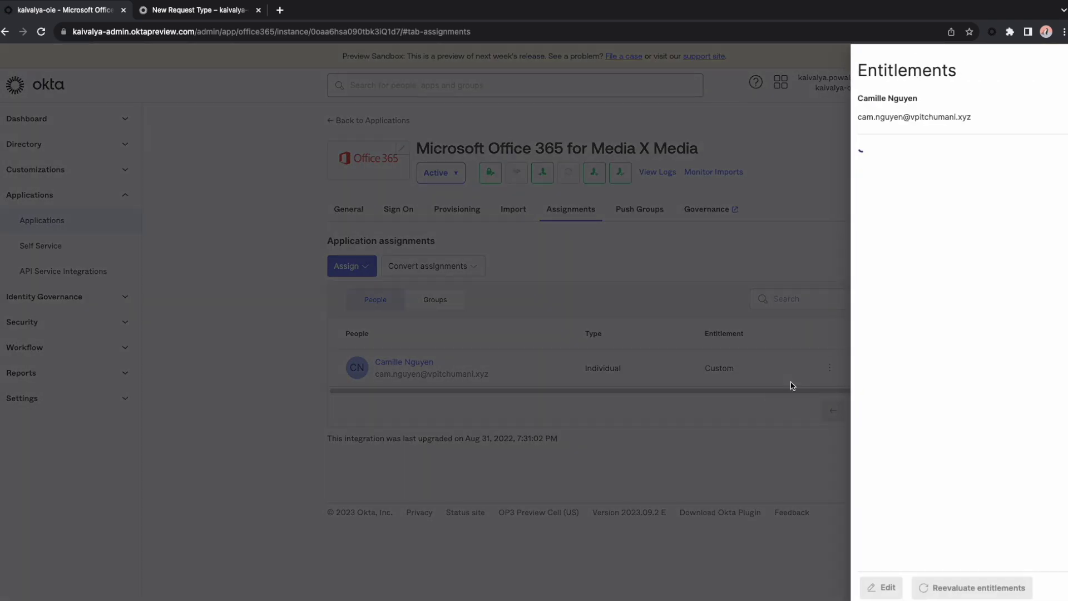
{"action": "left_click_drag", "start_coordinate": [867, 159], "coordinate": [984, 158]}
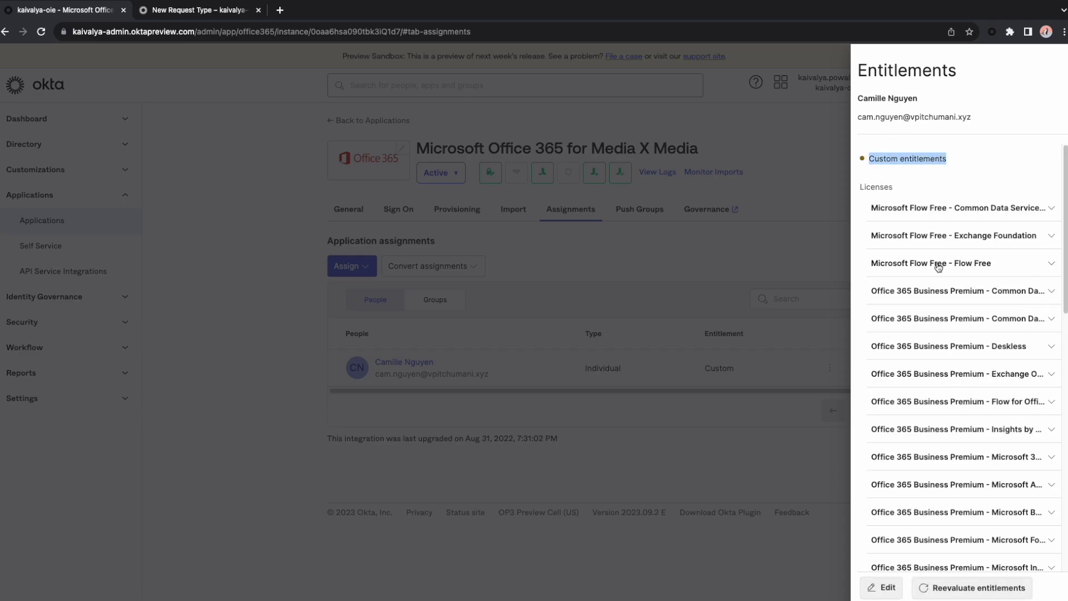
Expand the Business Premium license rows, including Exchange and Common Data, to confirm an Access Request source
{"action": "left_click", "coordinate": [933, 217]}
{"action": "left_click_drag", "start_coordinate": [863, 243], "coordinate": [934, 245]}
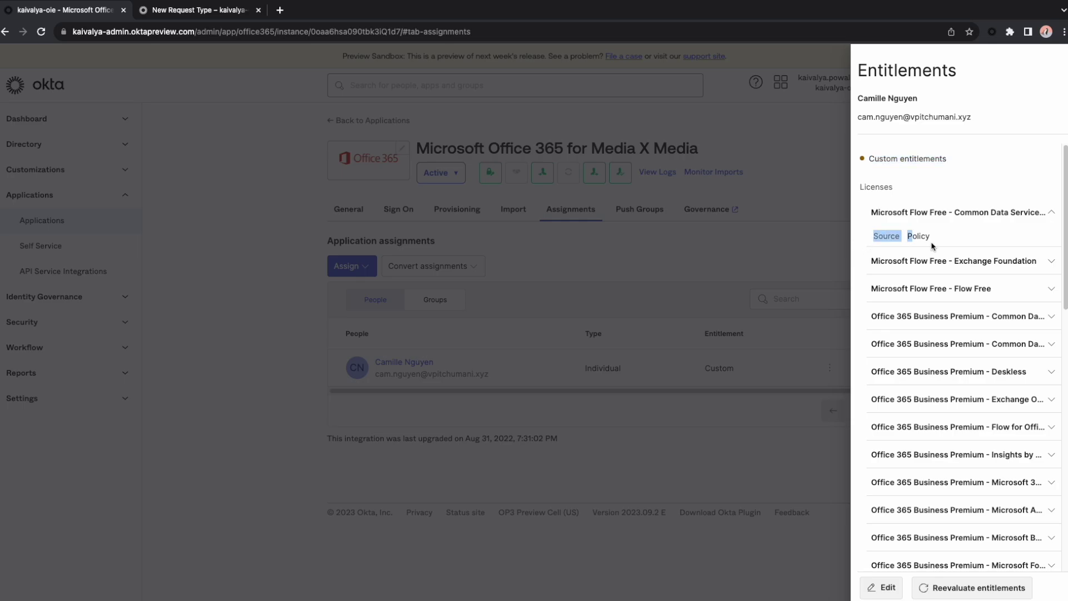
{"action": "scroll", "coordinate": [954, 252], "scroll_direction": "down", "scroll_amount": 3}
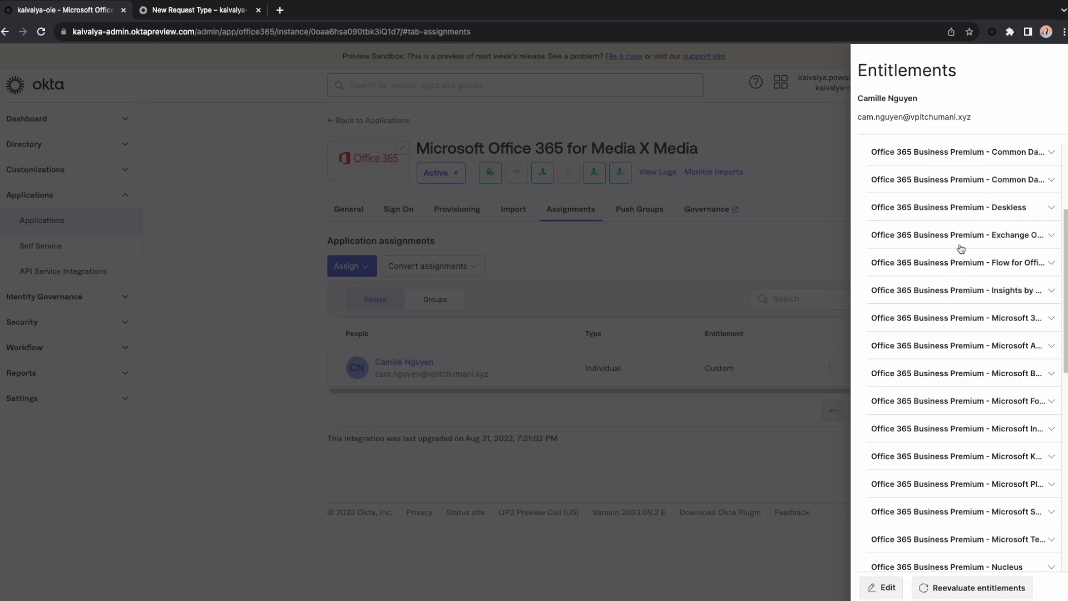
{"action": "left_click", "coordinate": [949, 236]}
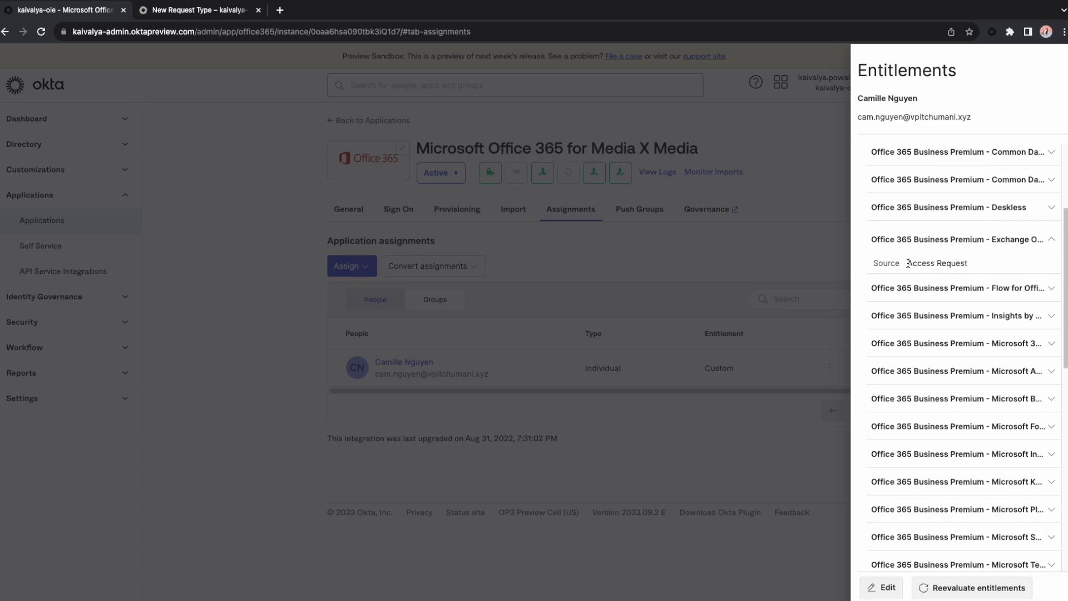
{"action": "left_click_drag", "start_coordinate": [909, 264], "coordinate": [1013, 266]}
{"action": "left_click", "coordinate": [999, 187]}
{"action": "left_click_drag", "start_coordinate": [911, 208], "coordinate": [997, 223]}
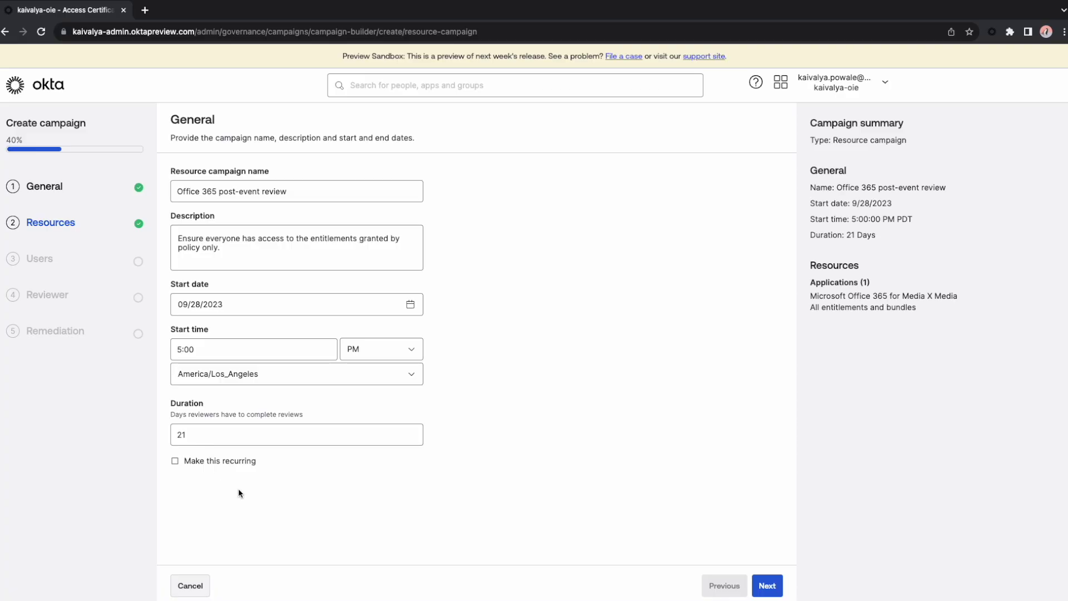
Limit the campaign scope to specific entitlements, adding the Data Team Bundle
{"action": "left_click", "coordinate": [772, 584]}
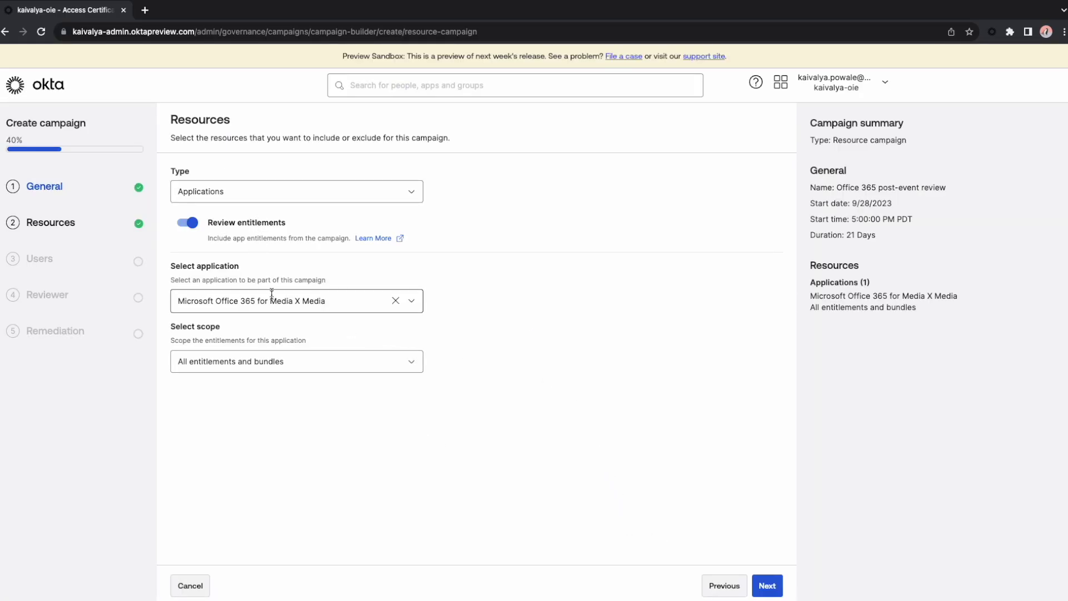
{"action": "left_click", "coordinate": [302, 370]}
{"action": "left_click", "coordinate": [288, 415]}
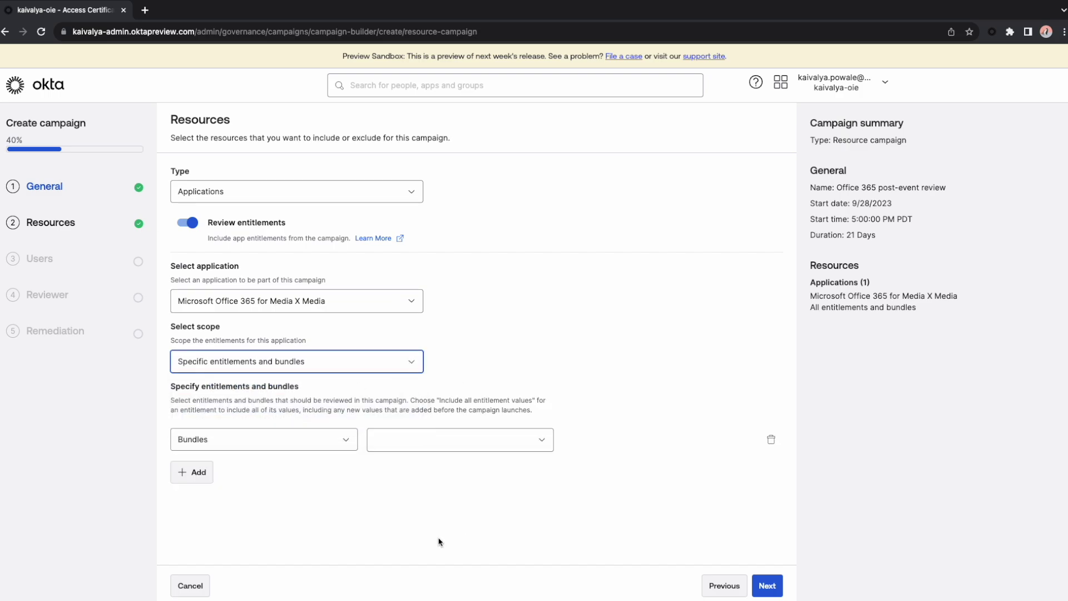
{"action": "left_click", "coordinate": [399, 445]}
{"action": "type", "text": "data"}
{"action": "left_click", "coordinate": [405, 483]}
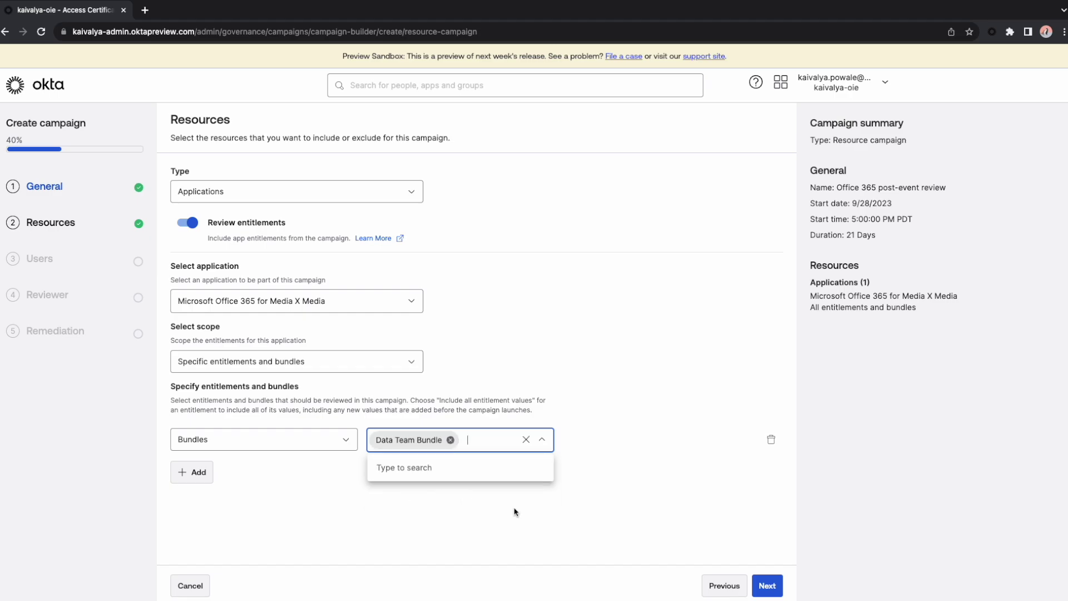
{"action": "left_click", "coordinate": [663, 504]}
Keep the default users and make a single user, found by search, the campaign reviewer
{"action": "left_click", "coordinate": [767, 585]}
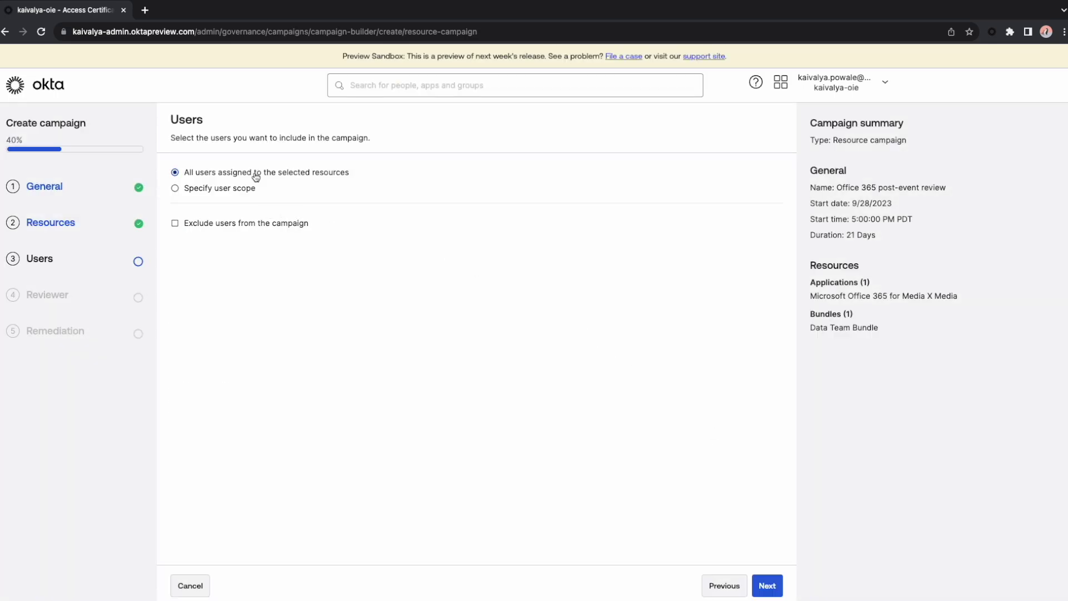
{"action": "left_click", "coordinate": [767, 585]}
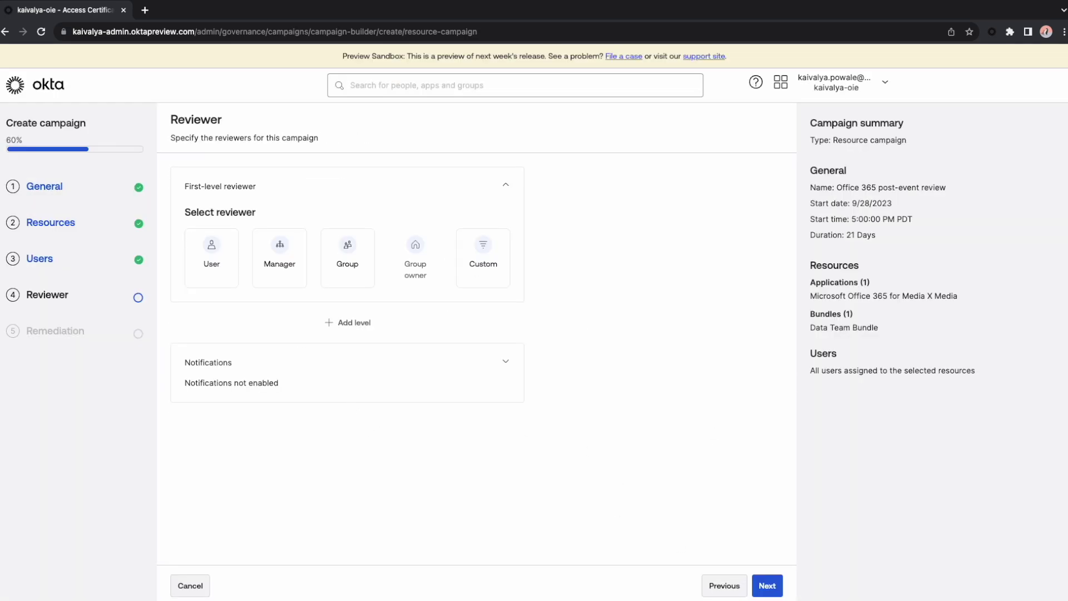
{"action": "left_click", "coordinate": [223, 270]}
{"action": "left_click", "coordinate": [224, 272]}
{"action": "type", "text": "kaiva"}
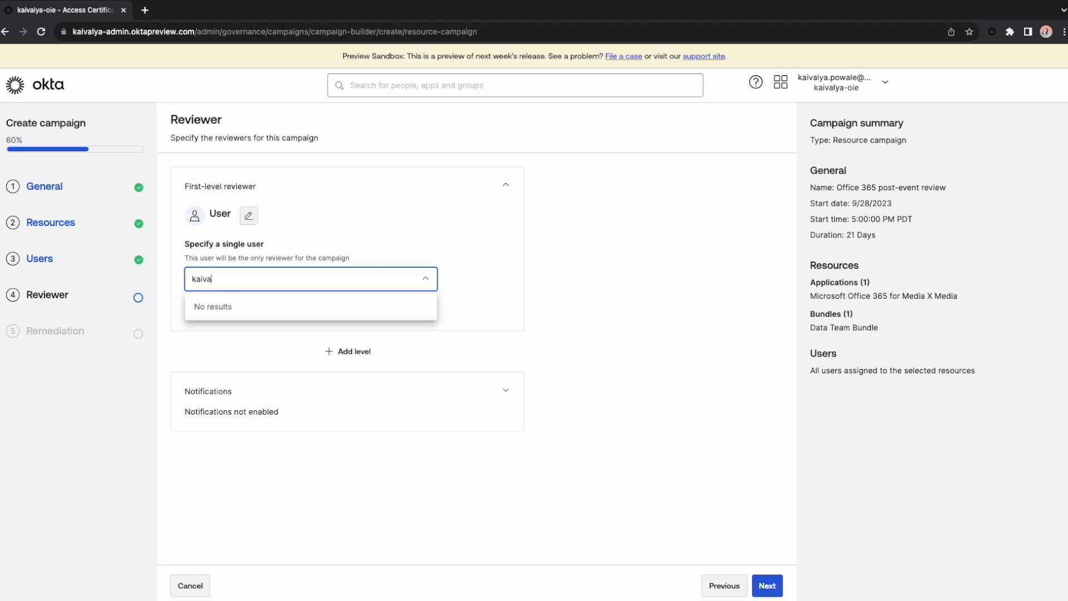
{"action": "left_click", "coordinate": [239, 311]}
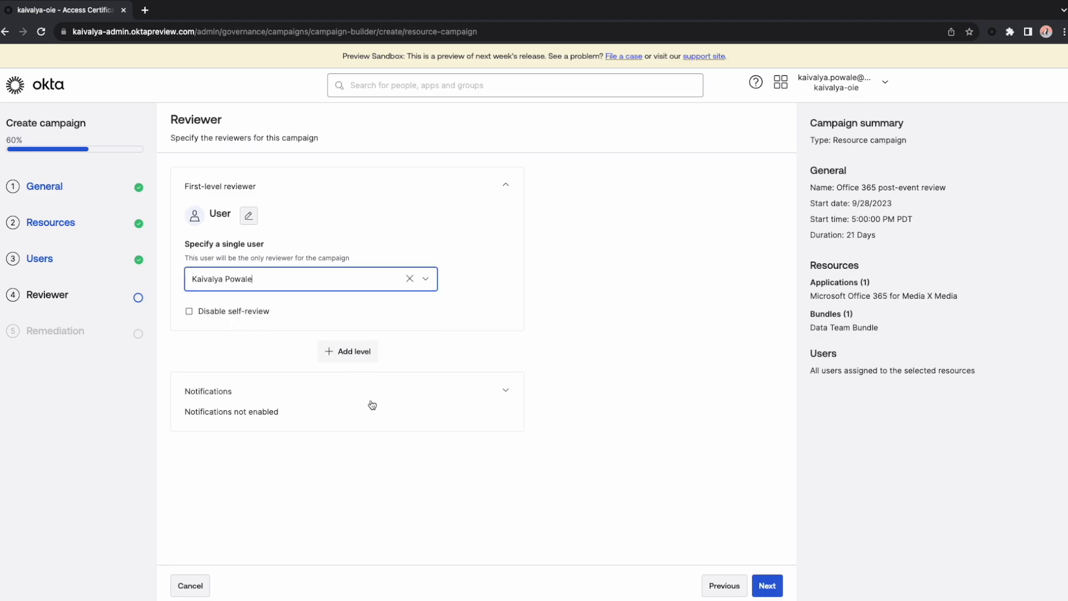
{"action": "left_click", "coordinate": [768, 585]}
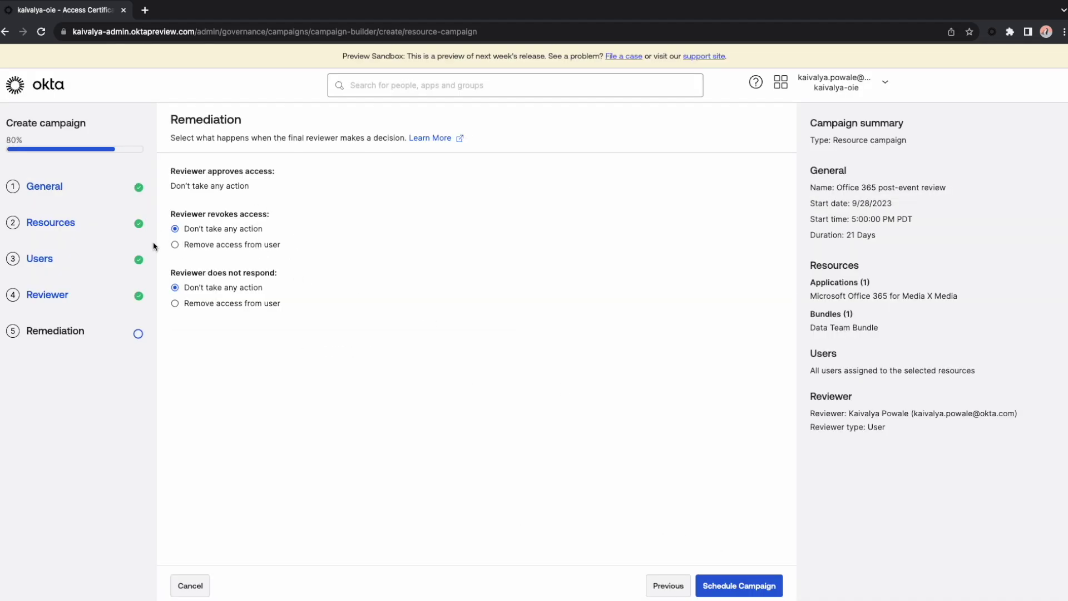
Set revokes to remove access, schedule and launch the campaign, and open the end-user dashboard
{"action": "left_click", "coordinate": [199, 248]}
{"action": "left_click", "coordinate": [740, 585]}
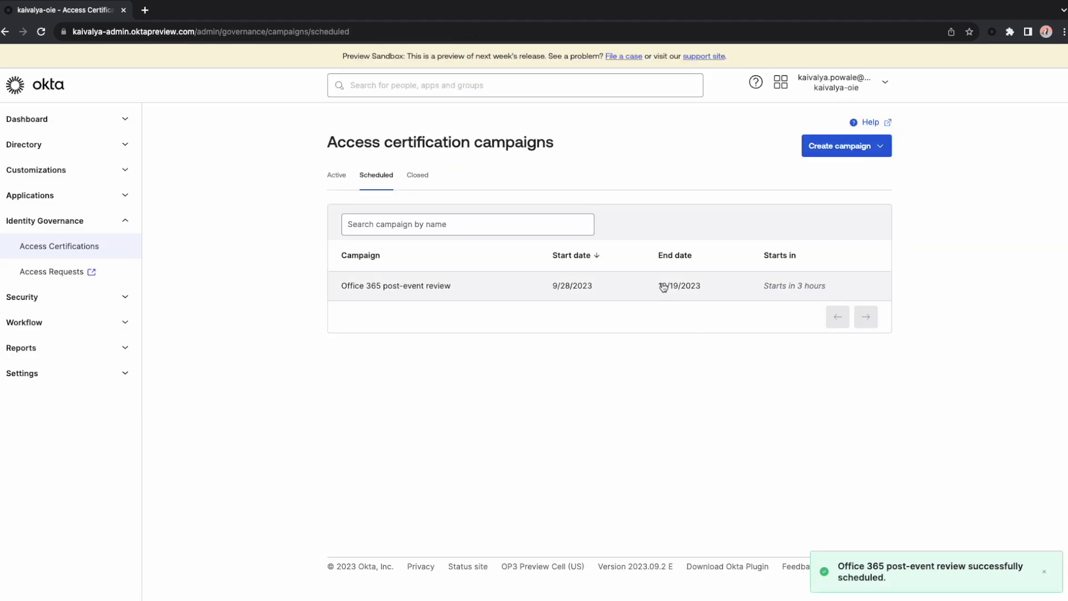
{"action": "left_click", "coordinate": [663, 286]}
{"action": "left_click", "coordinate": [842, 162]}
{"action": "left_click", "coordinate": [852, 182]}
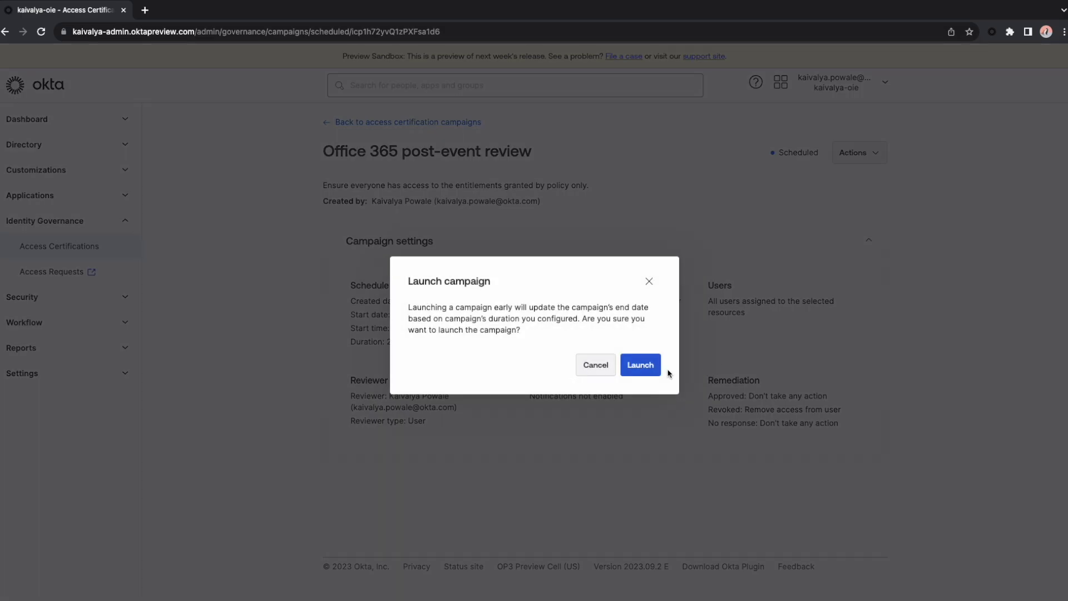
{"action": "left_click", "coordinate": [656, 366]}
{"action": "left_click", "coordinate": [781, 83]}
{"action": "left_click", "coordinate": [749, 139]}
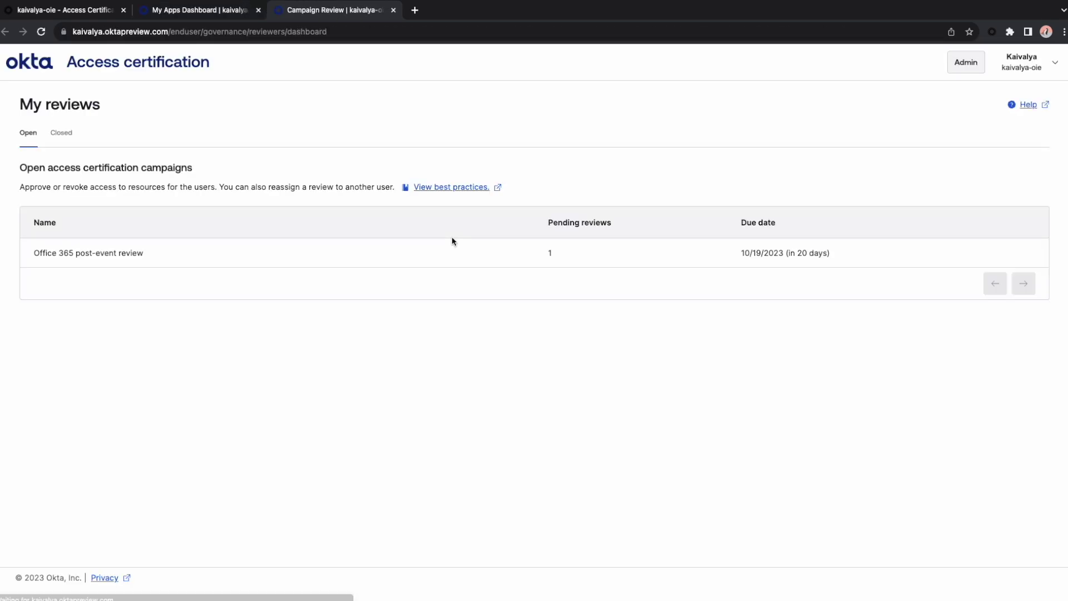
Revoke the pending Office 365 review with a justification that the project has ended
{"action": "left_click", "coordinate": [369, 260]}
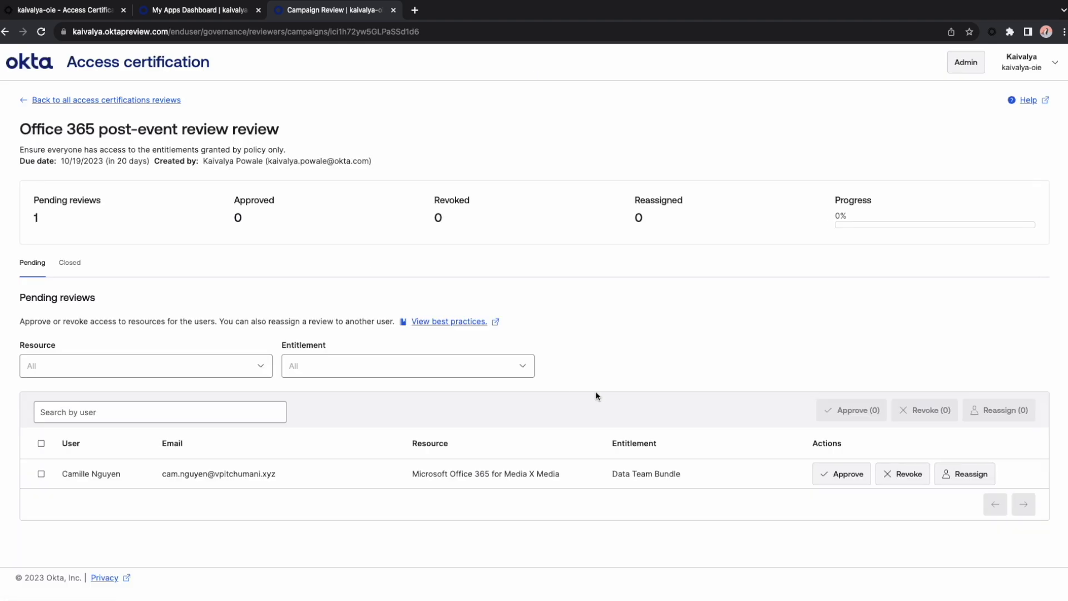
{"action": "left_click", "coordinate": [581, 484]}
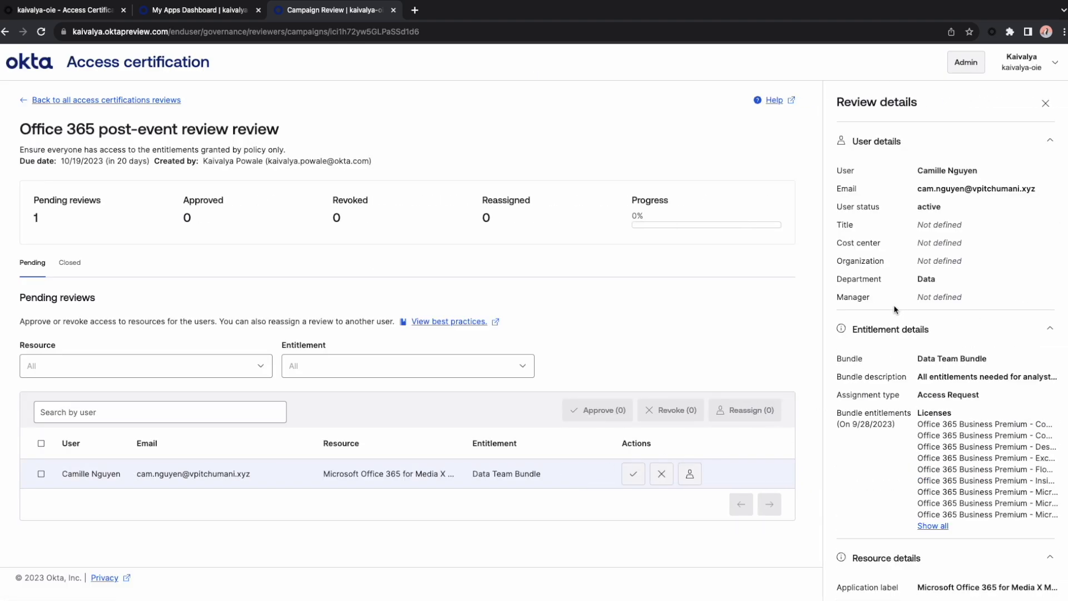
{"action": "scroll", "coordinate": [895, 309], "scroll_direction": "down", "scroll_amount": 5}
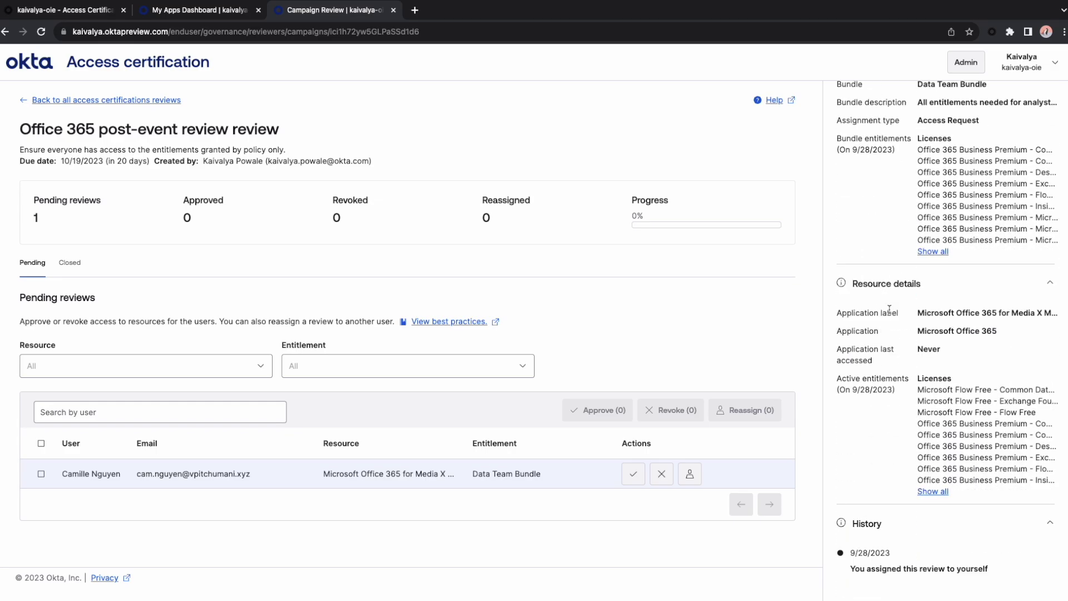
{"action": "scroll", "coordinate": [877, 315], "scroll_direction": "up", "scroll_amount": 6}
{"action": "scroll", "coordinate": [882, 320], "scroll_direction": "down", "scroll_amount": 3}
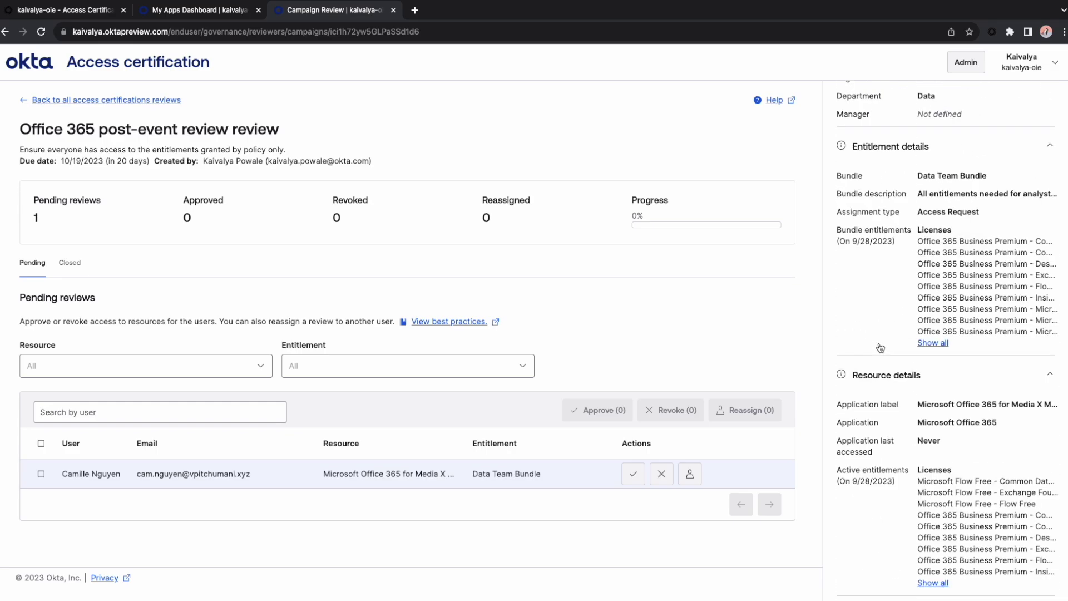
{"action": "scroll", "coordinate": [973, 377], "scroll_direction": "up", "scroll_amount": 3}
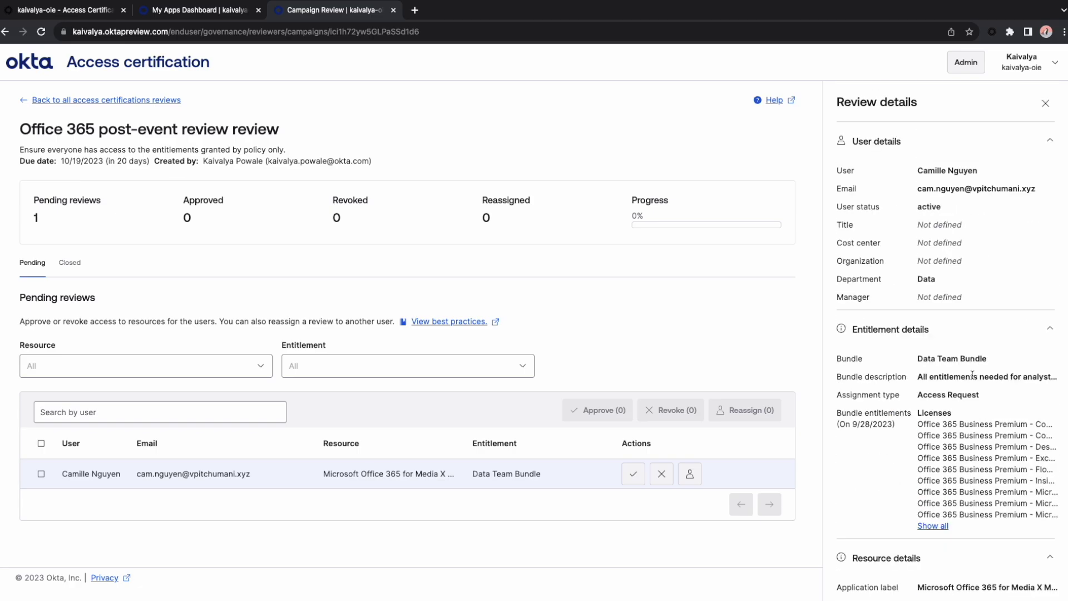
{"action": "left_click", "coordinate": [661, 474]}
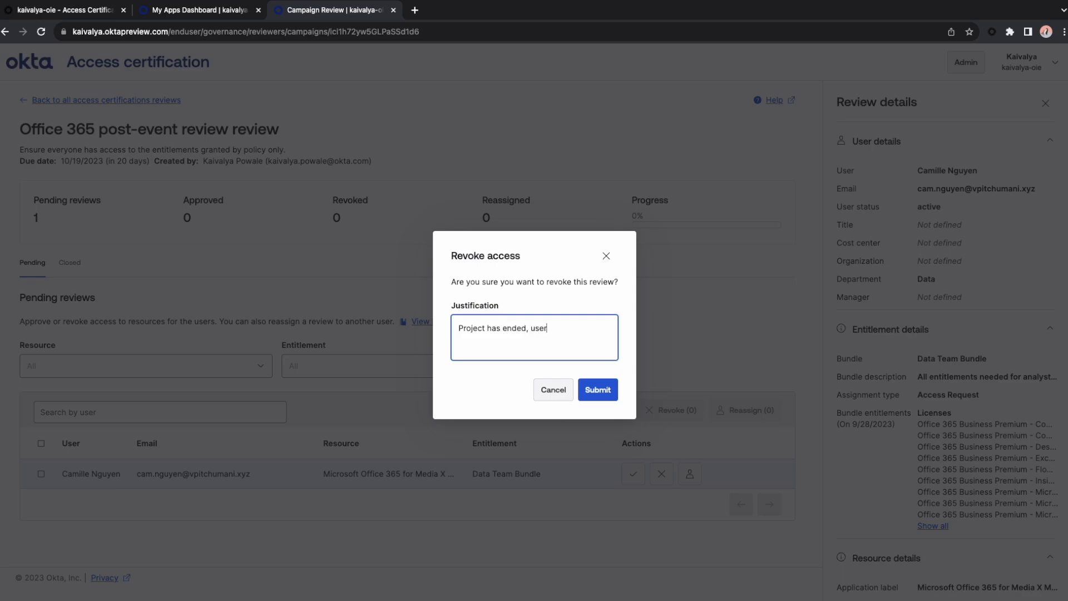
{"action": "type", "text": "onger needs the step-up access"}
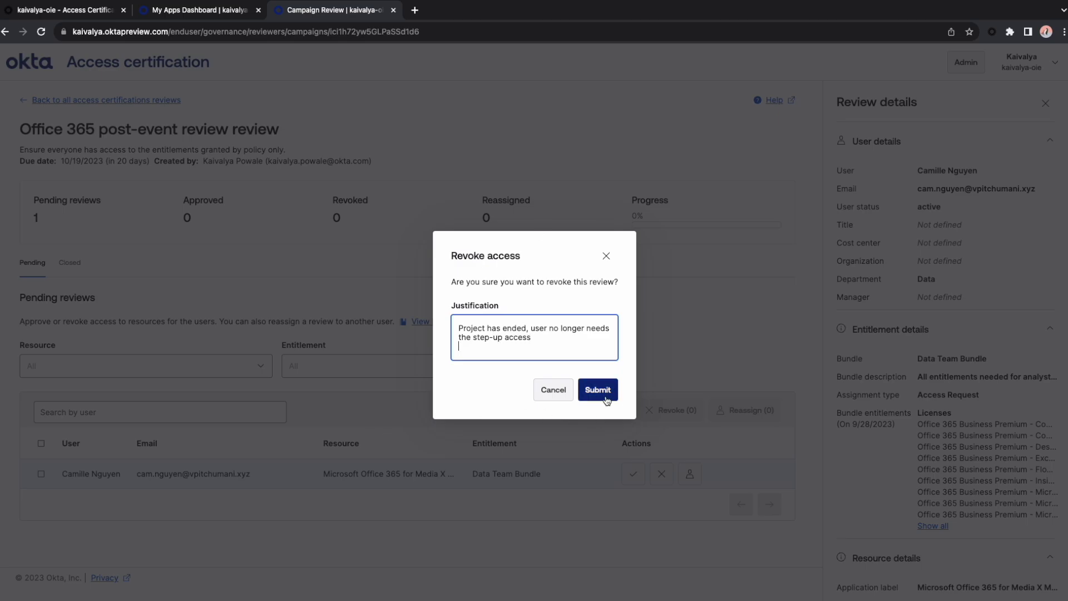
{"action": "left_click", "coordinate": [598, 391]}
Check the user's Flow Free licence and Application Developer role in Microsoft Office 365 for Media X Media come from Policy
{"action": "left_click", "coordinate": [64, 10]}
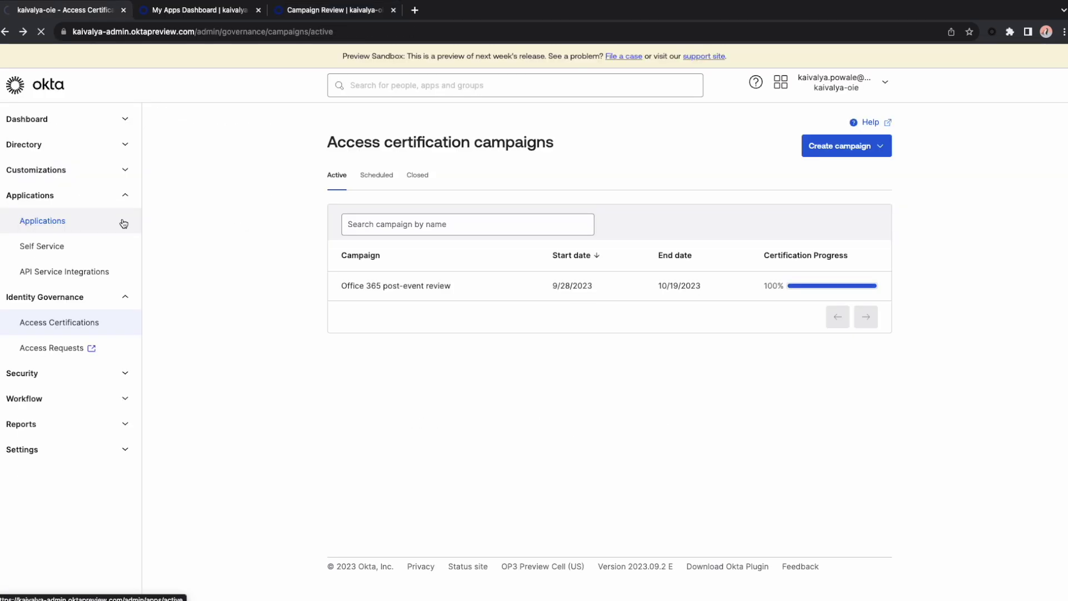
{"action": "left_click", "coordinate": [42, 227]}
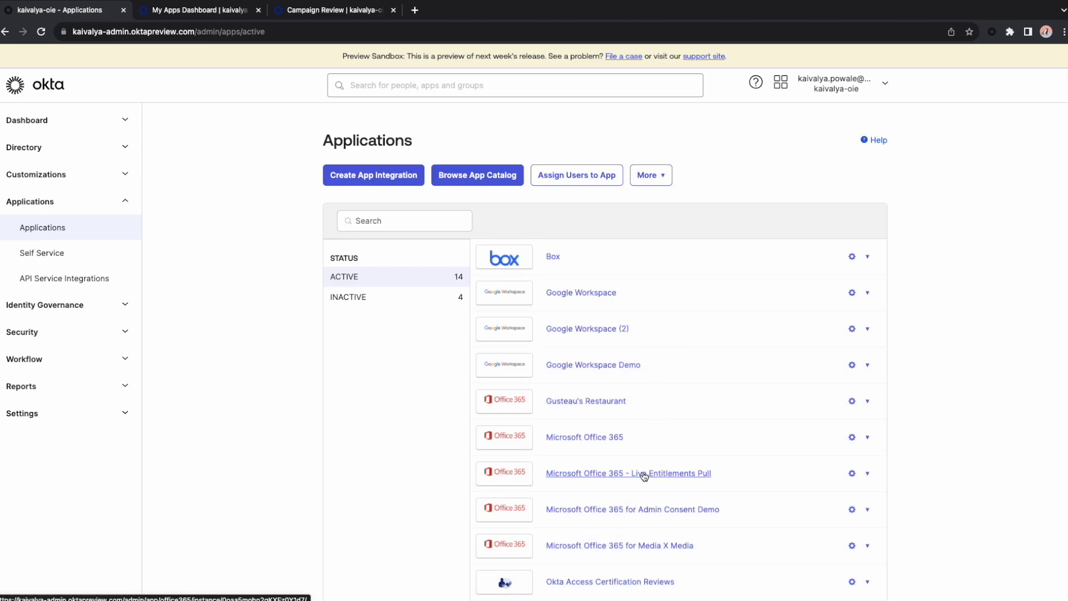
{"action": "left_click", "coordinate": [639, 550]}
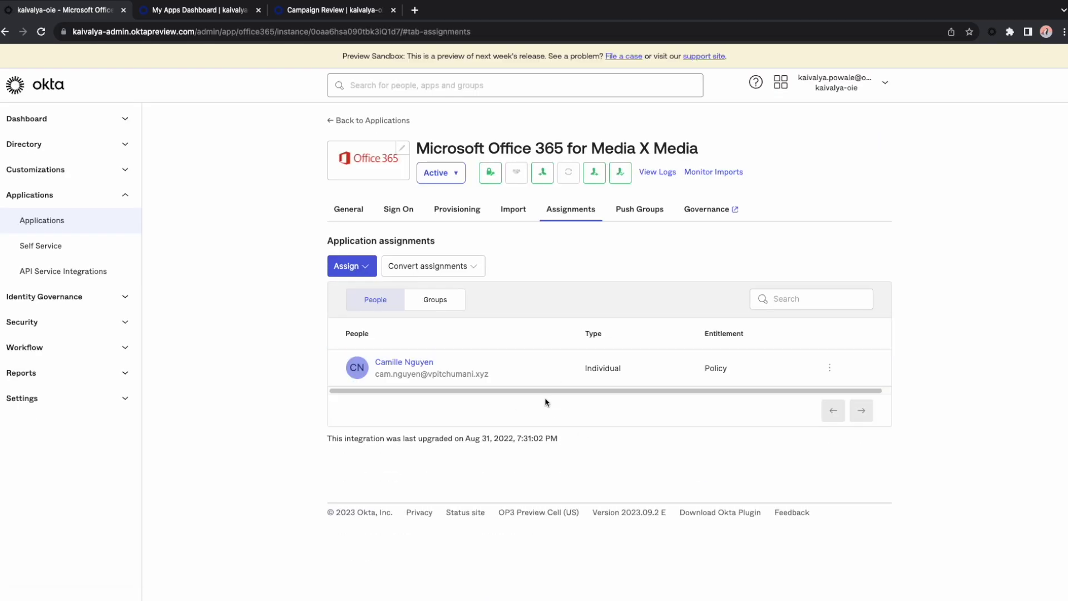
{"action": "left_click", "coordinate": [829, 368]}
{"action": "left_click", "coordinate": [815, 406]}
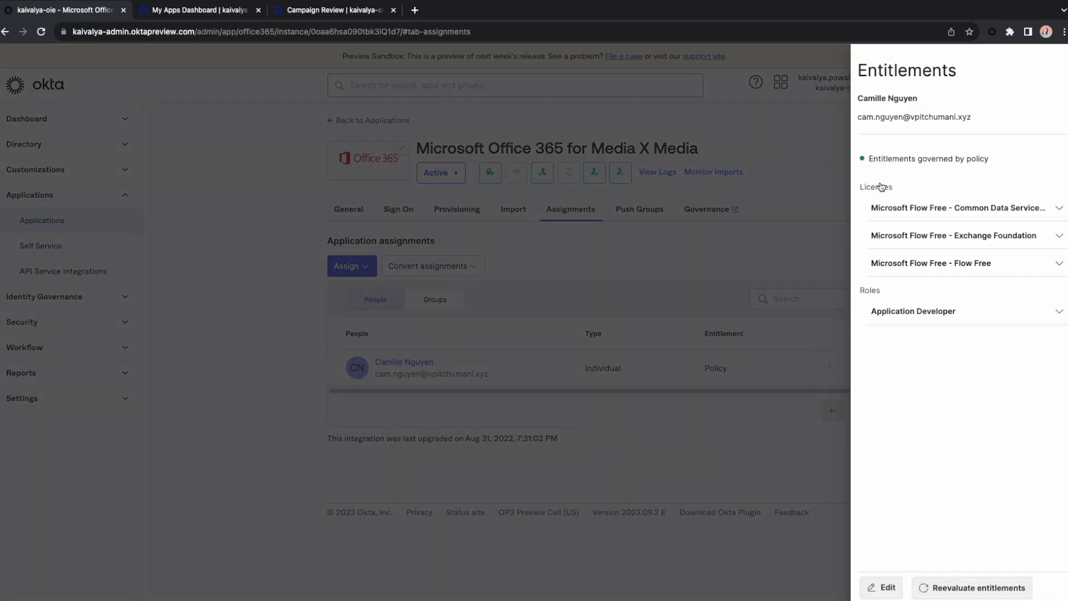
{"action": "left_click", "coordinate": [893, 261]}
{"action": "left_click", "coordinate": [903, 345]}
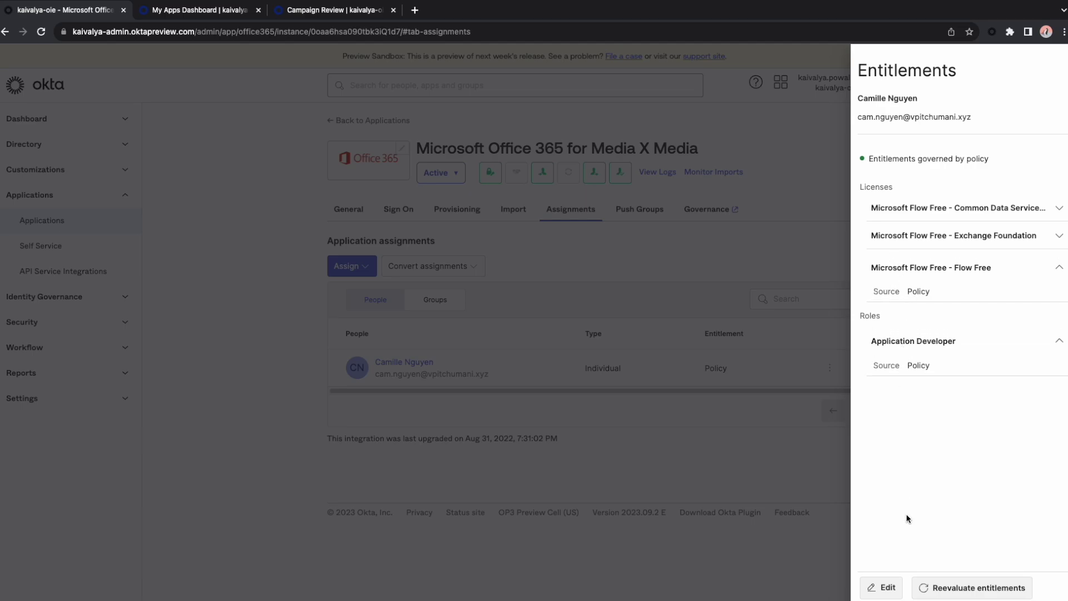
{"action": "left_click", "coordinate": [768, 495]}
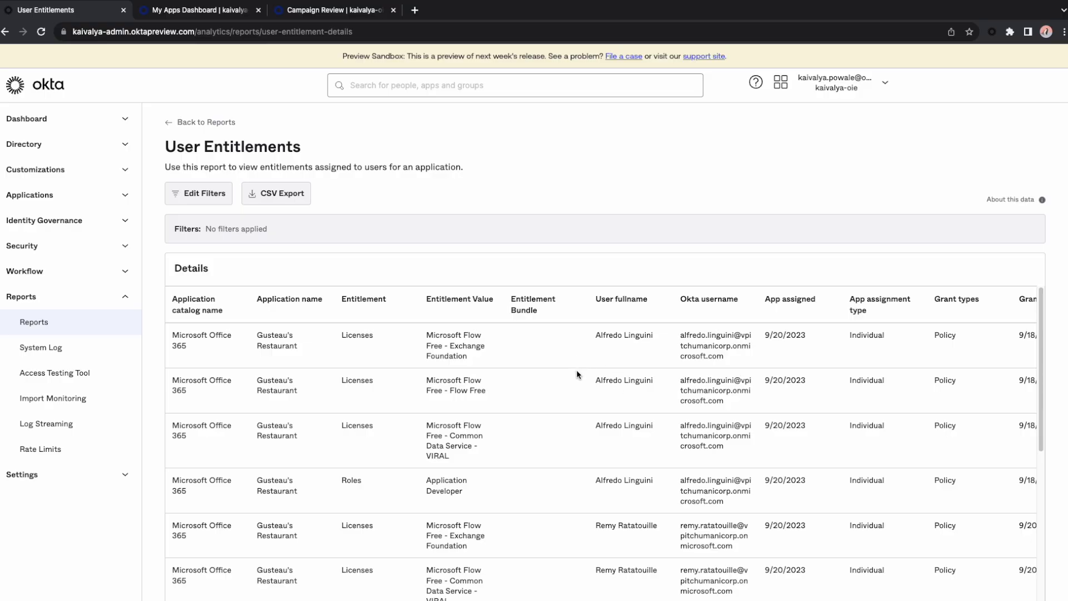
Filter the User Entitlements report by Application = Microsoft Office 365 for Media X Media
{"action": "scroll", "coordinate": [576, 383], "scroll_direction": "down", "scroll_amount": 3}
{"action": "scroll", "coordinate": [576, 382], "scroll_direction": "up", "scroll_amount": 3}
{"action": "left_click", "coordinate": [194, 196]}
{"action": "left_click", "coordinate": [309, 269]}
{"action": "left_click", "coordinate": [419, 286]}
{"action": "left_click", "coordinate": [565, 268]}
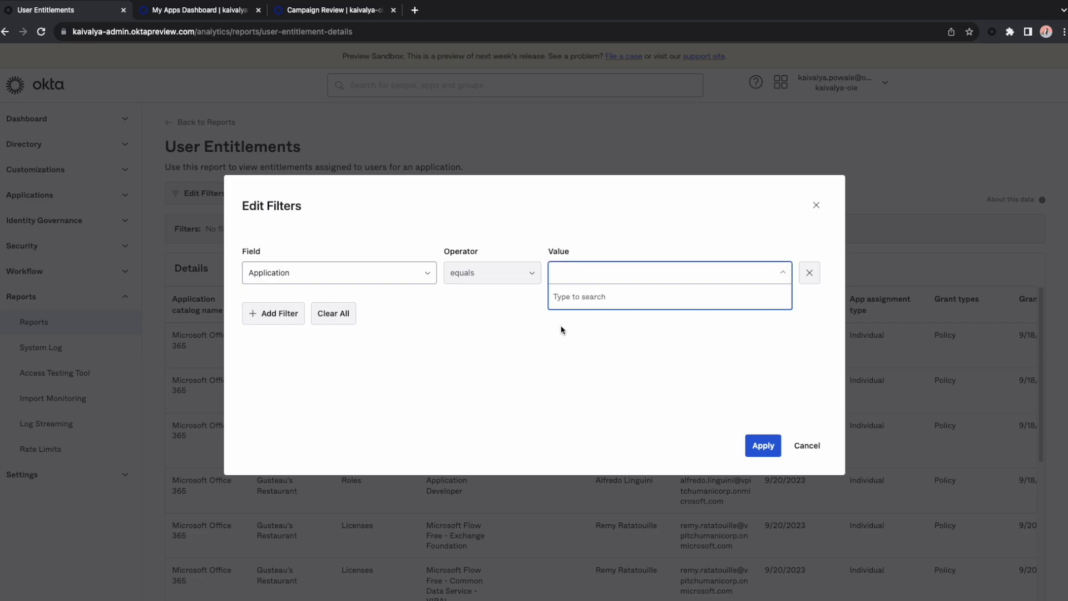
{"action": "type", "text": "office"}
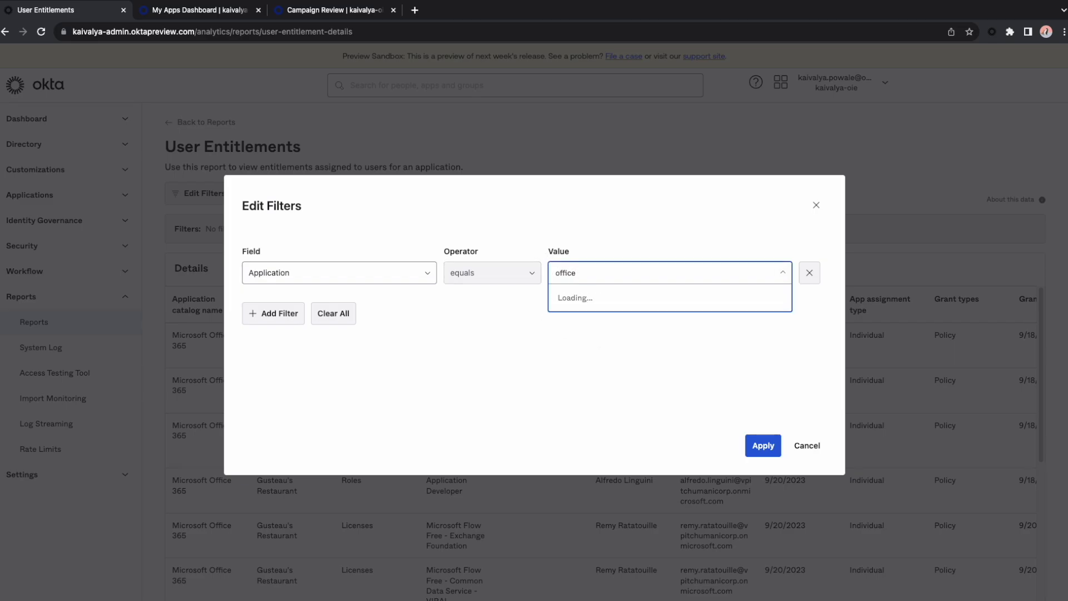
{"action": "left_click", "coordinate": [777, 333]}
{"action": "left_click", "coordinate": [767, 445]}
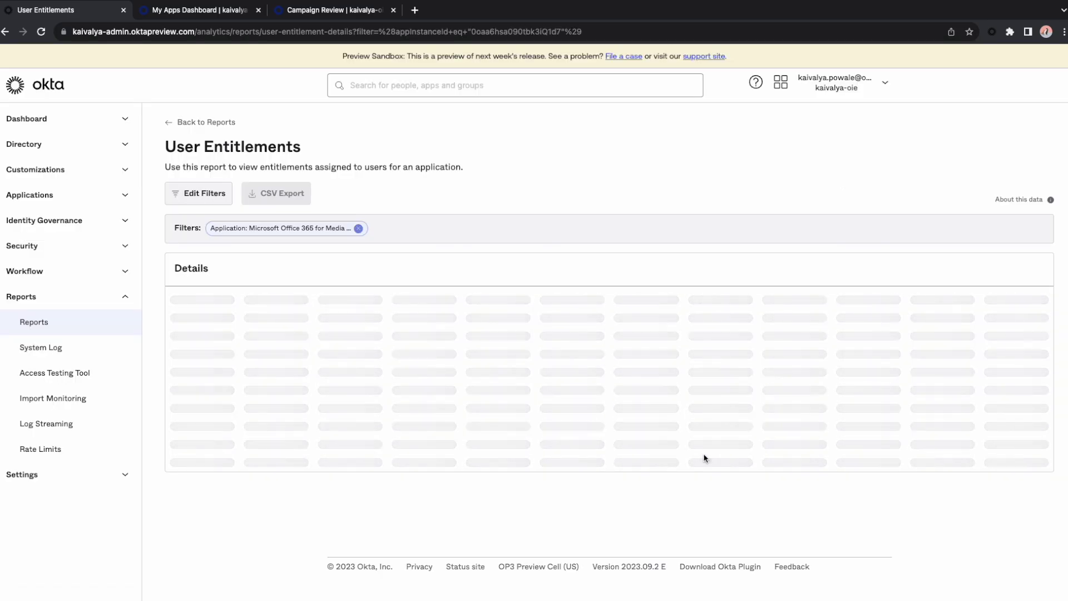